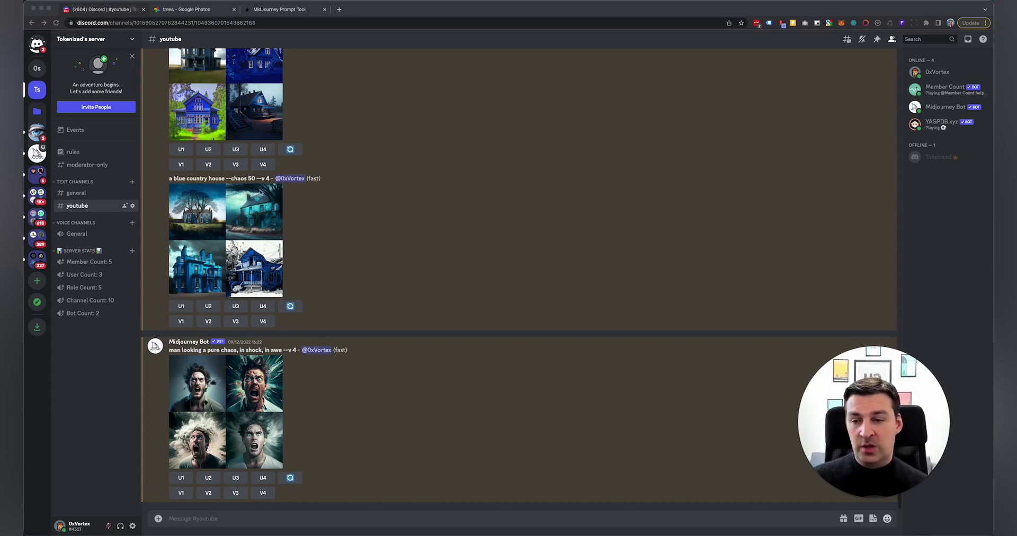
Step: Switch to Google Photos, copy the image address of the kitchen photo with the island hob, and return to the results
left_click(200, 11)
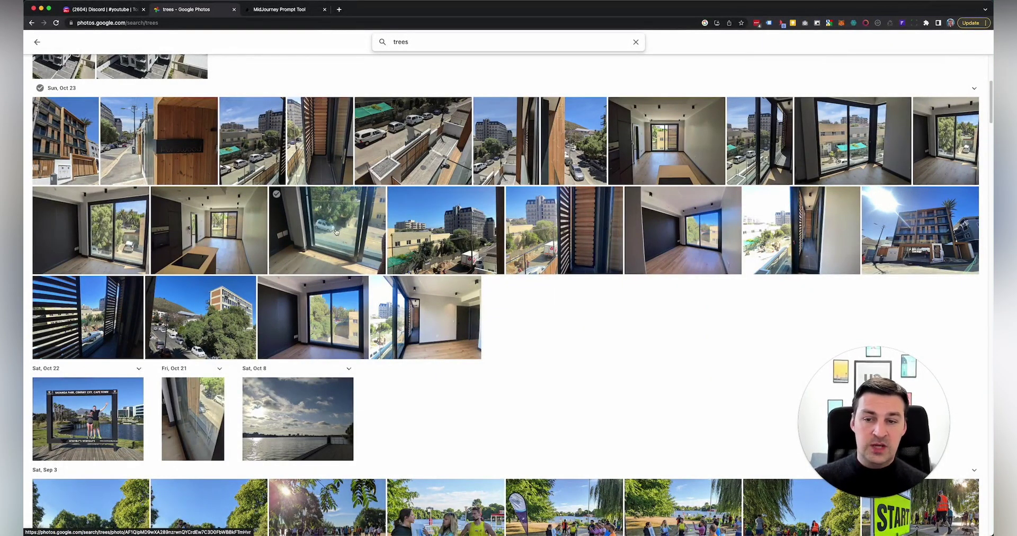
left_click(222, 223)
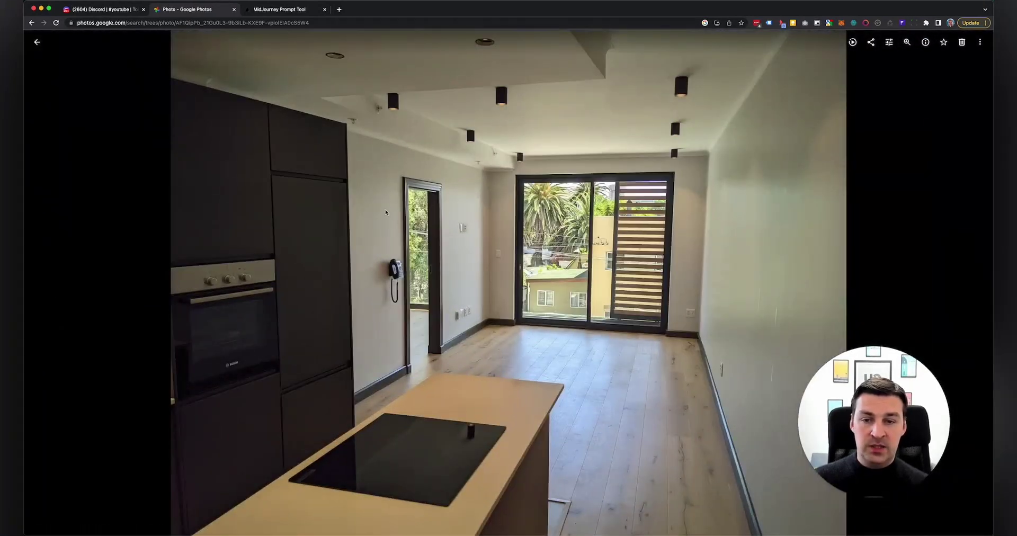
right_click(442, 203)
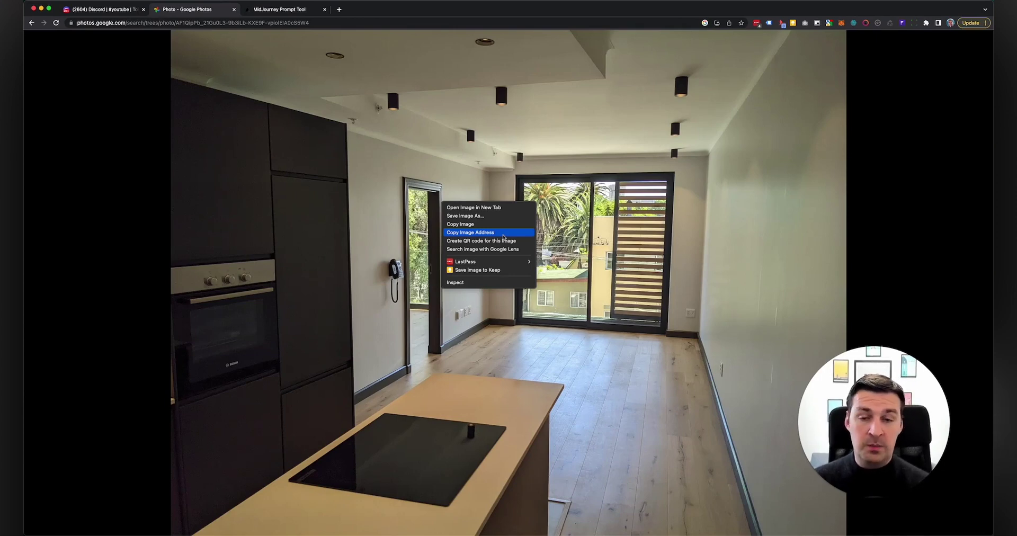
left_click(503, 236)
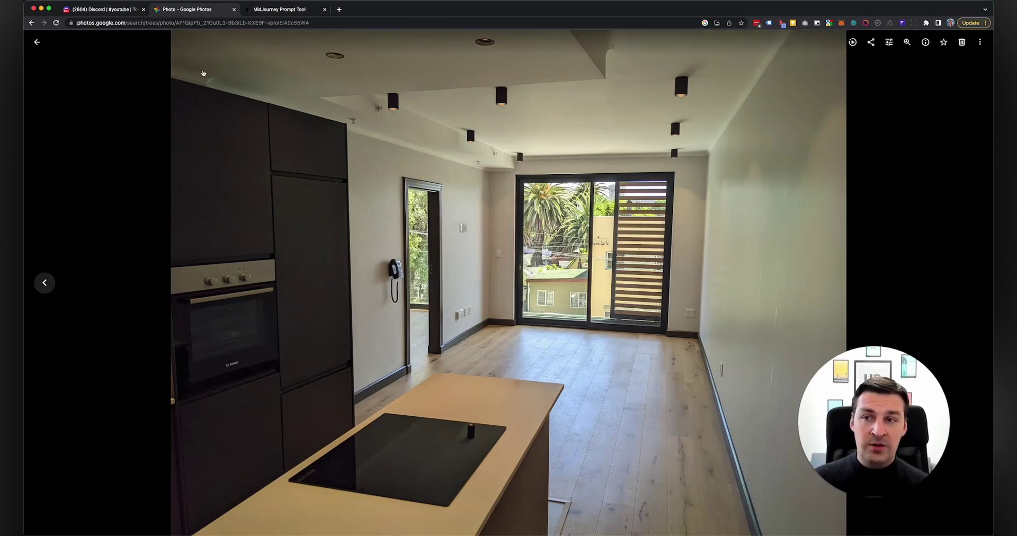
left_click(37, 42)
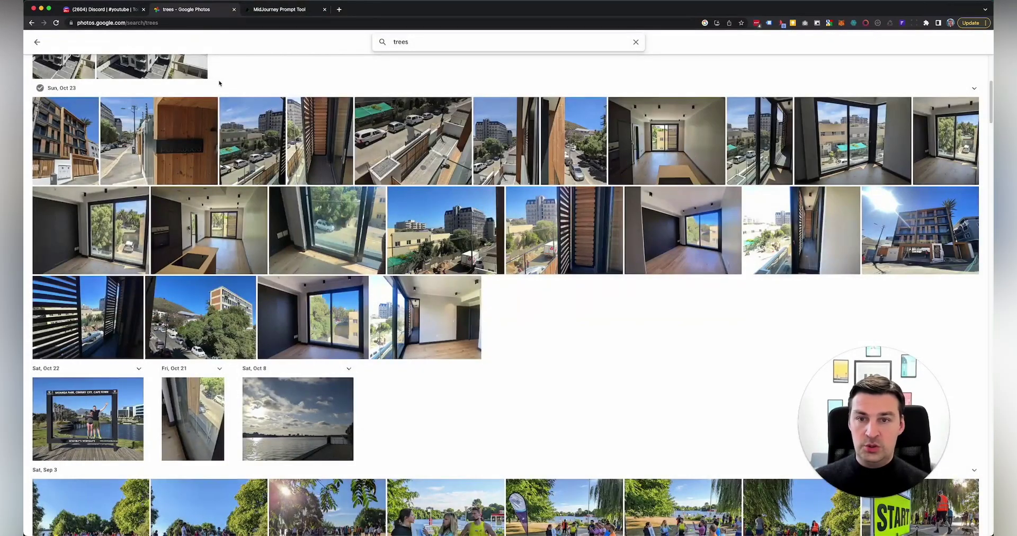
Step: Search Google Images for "cactuses" in a new browser tab
key("cmd+t")
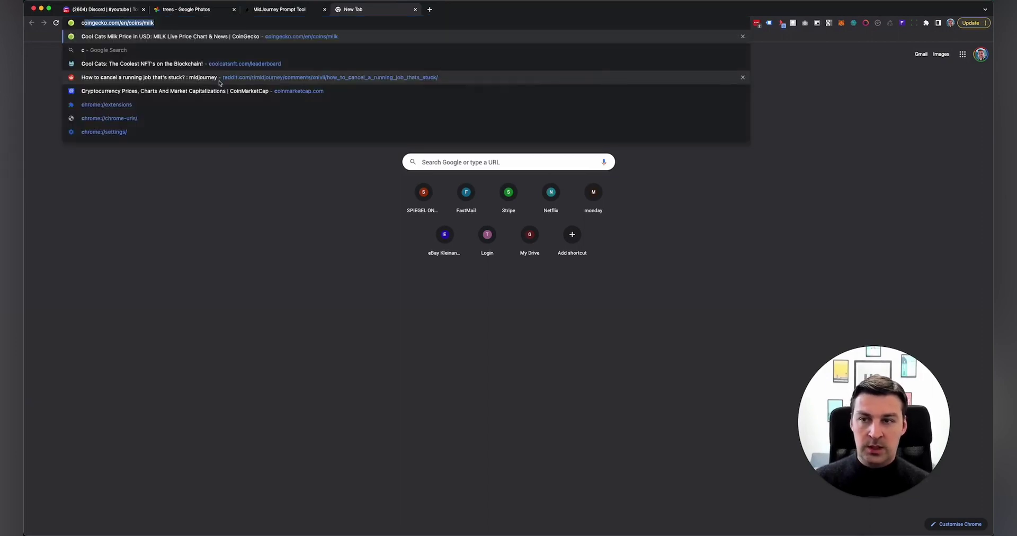
left_click(424, 162)
type("cac")
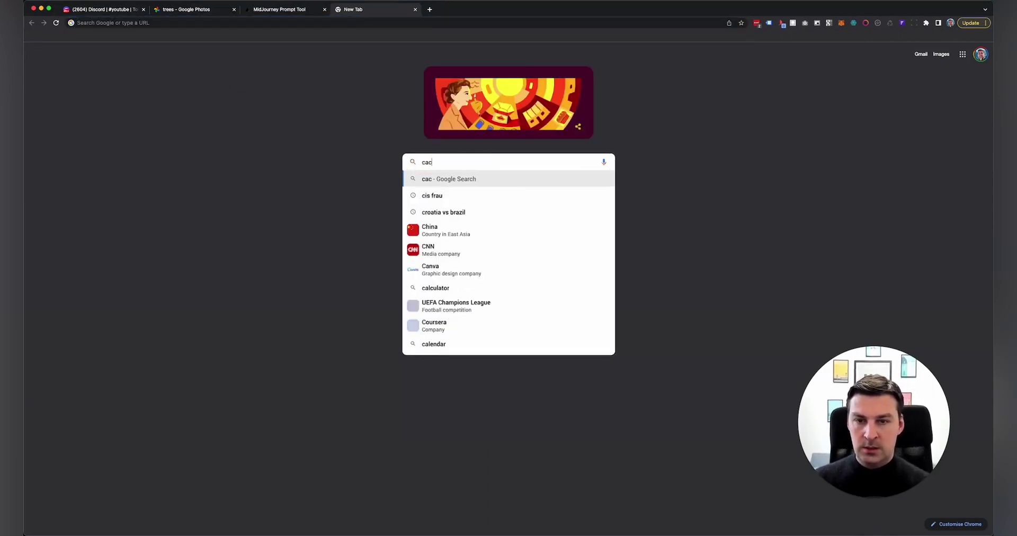
type("tuses")
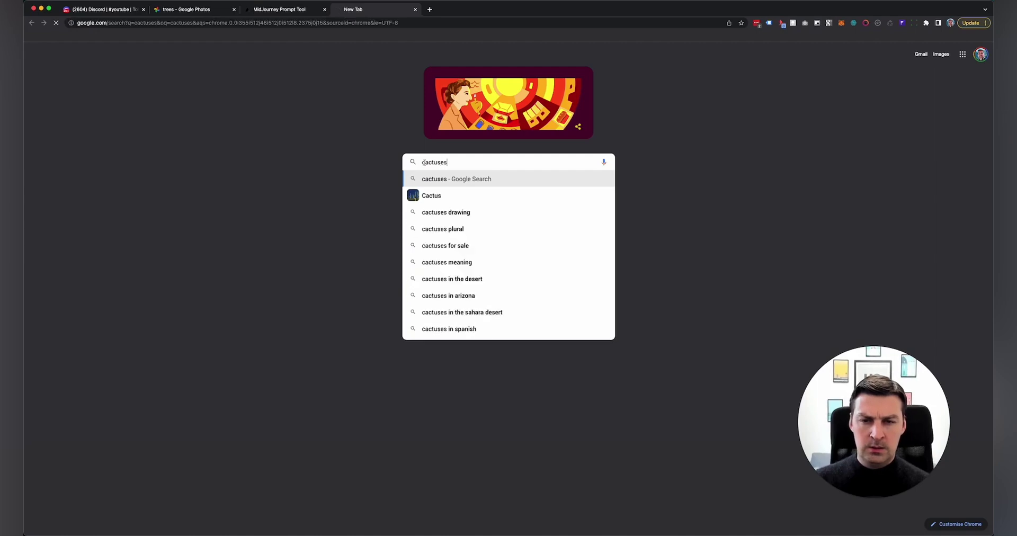
key("Return")
left_click(151, 74)
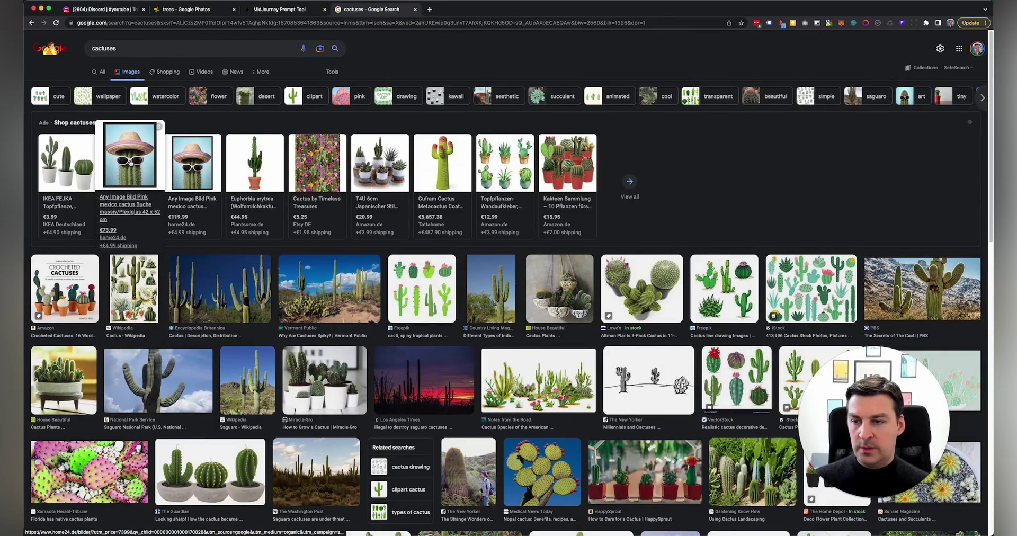
Step: Preview the National Park Service saguaro image from the search results and bring up its link and image options
scroll(136, 162, "down", 5)
left_click(136, 159)
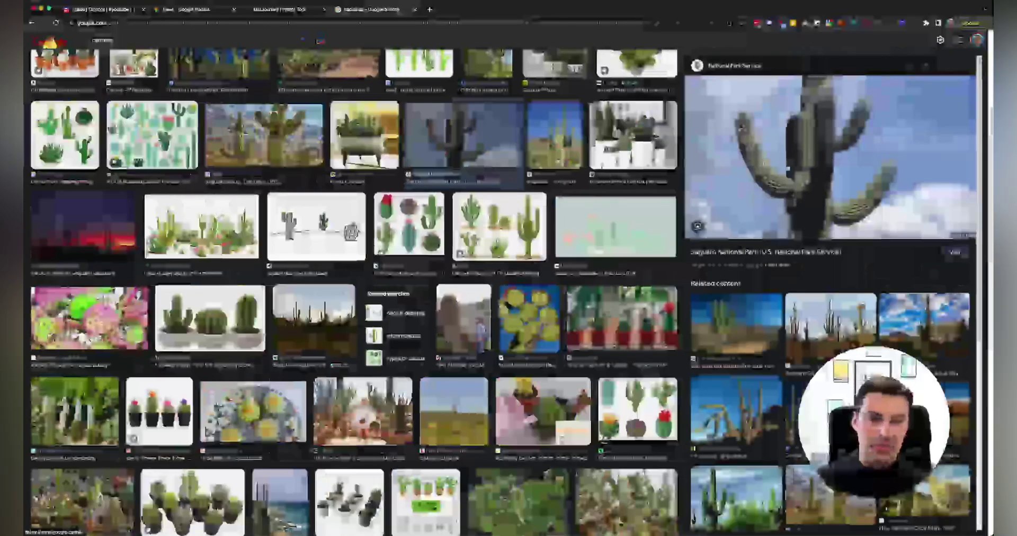
right_click(766, 152)
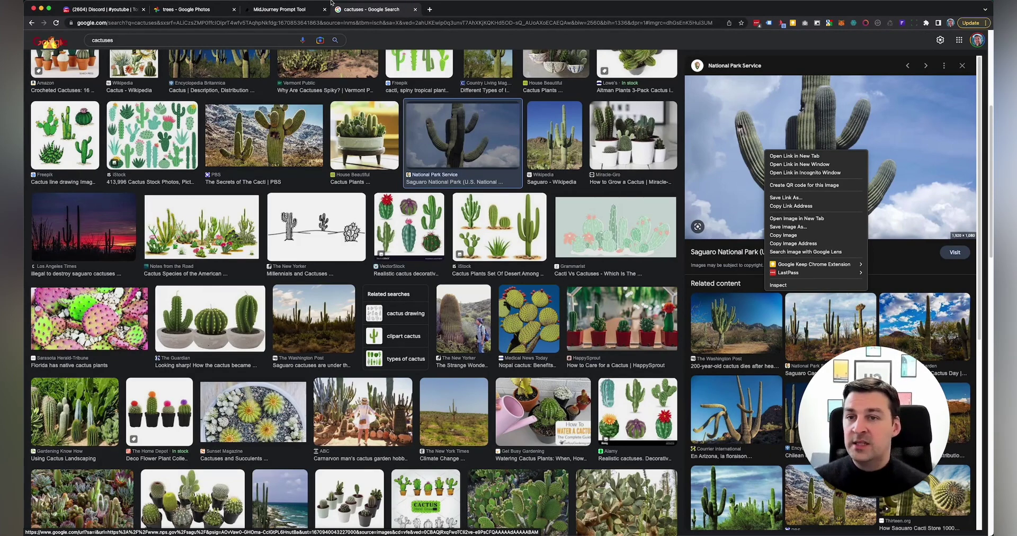
left_click(404, 14)
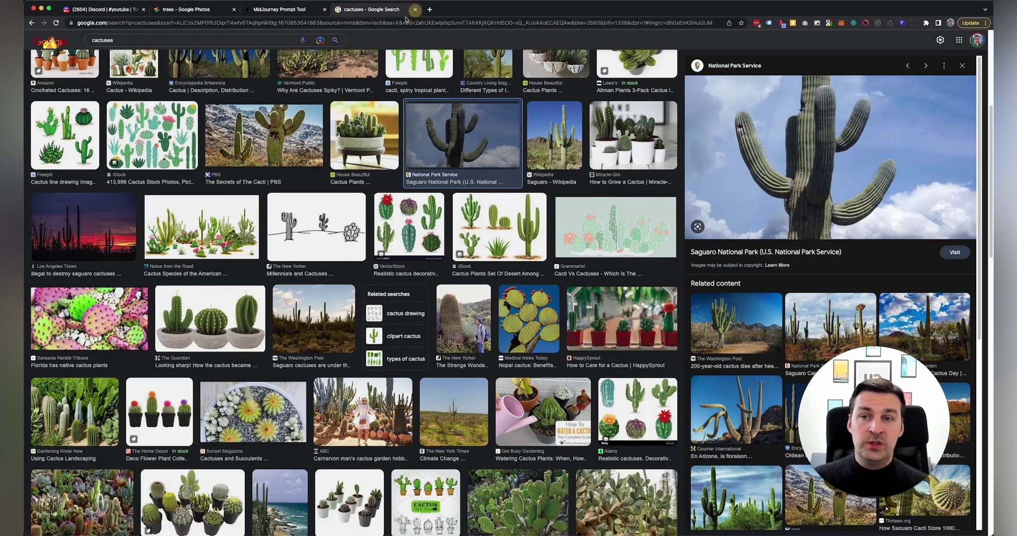
Step: Close the cactus search and Google Photos pages and return to the youtube channel in Discord
left_click(415, 10)
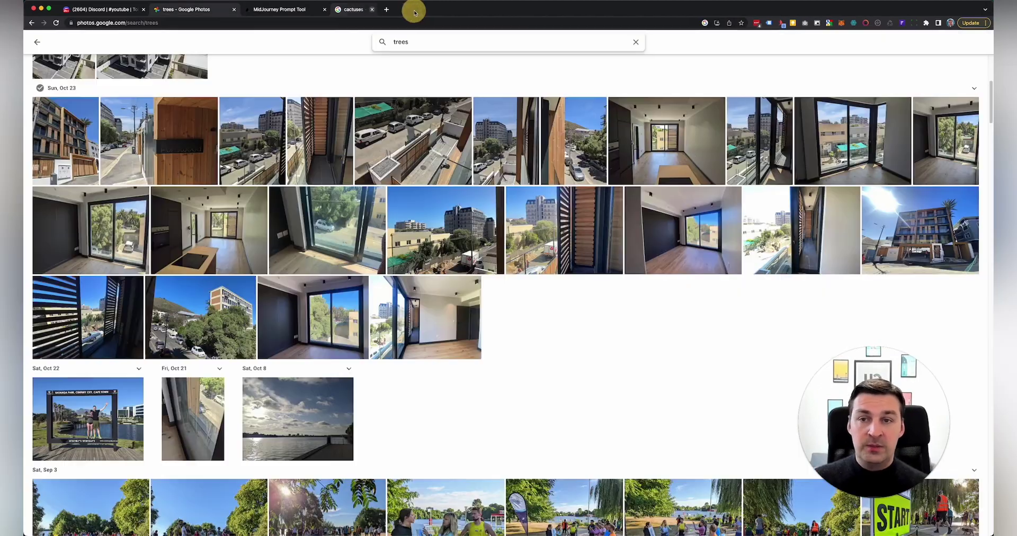
left_click(235, 10)
left_click(121, 9)
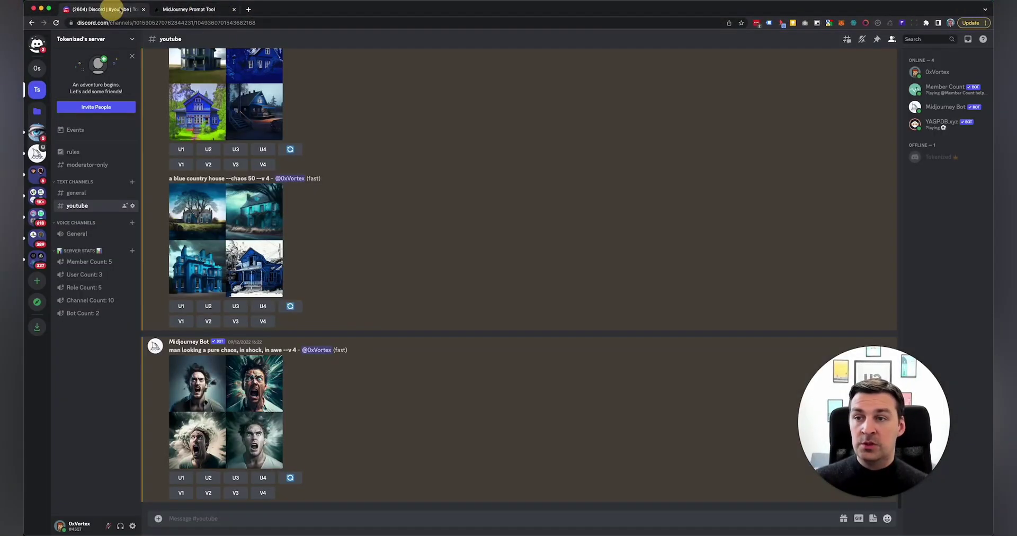
left_click(158, 519)
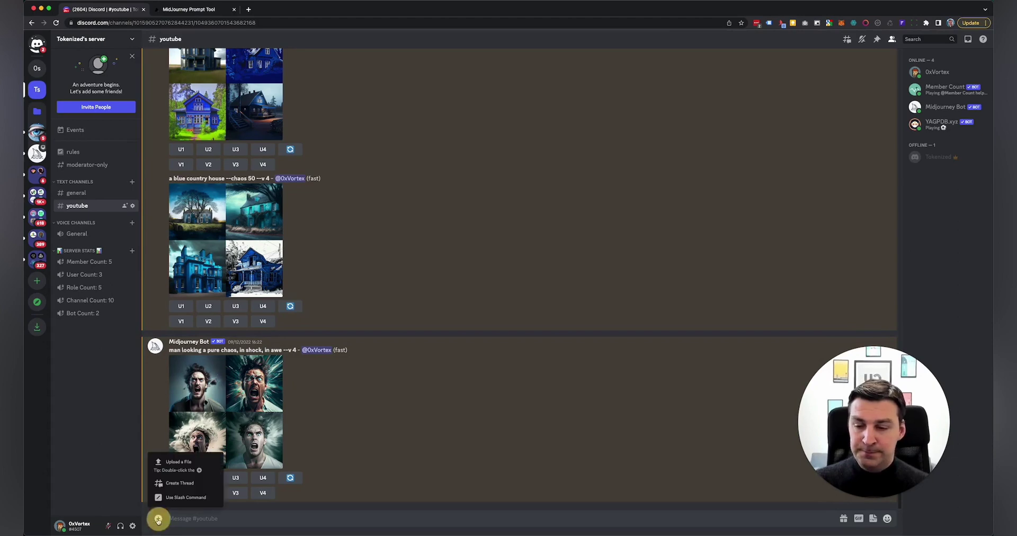
left_click(164, 466)
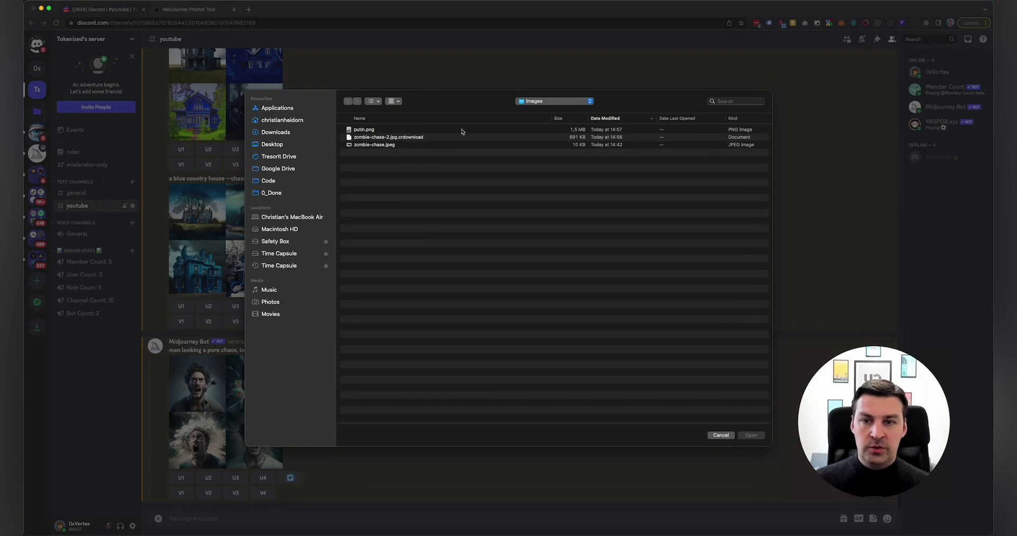
left_click_drag(446, 132, 441, 149)
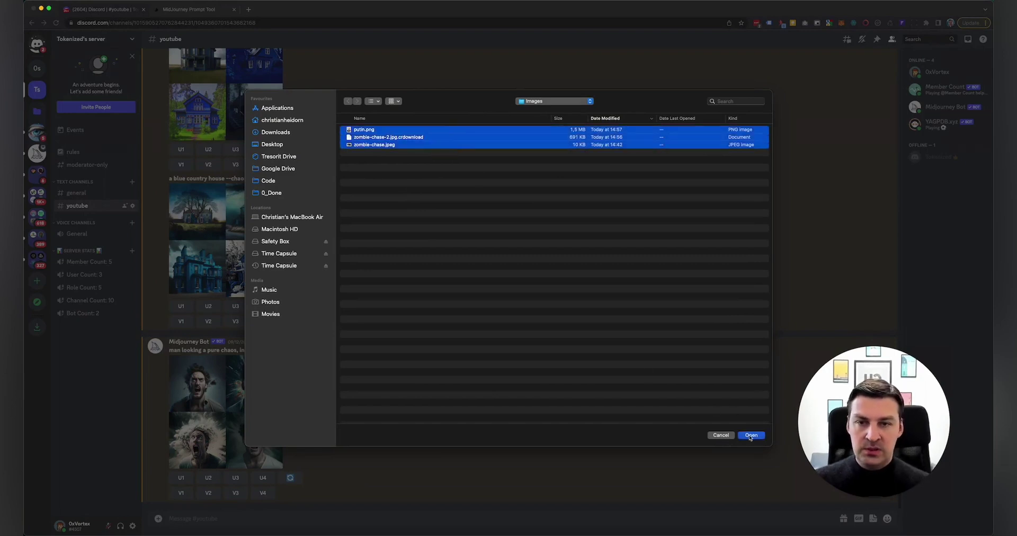
left_click(378, 145)
left_click(373, 137)
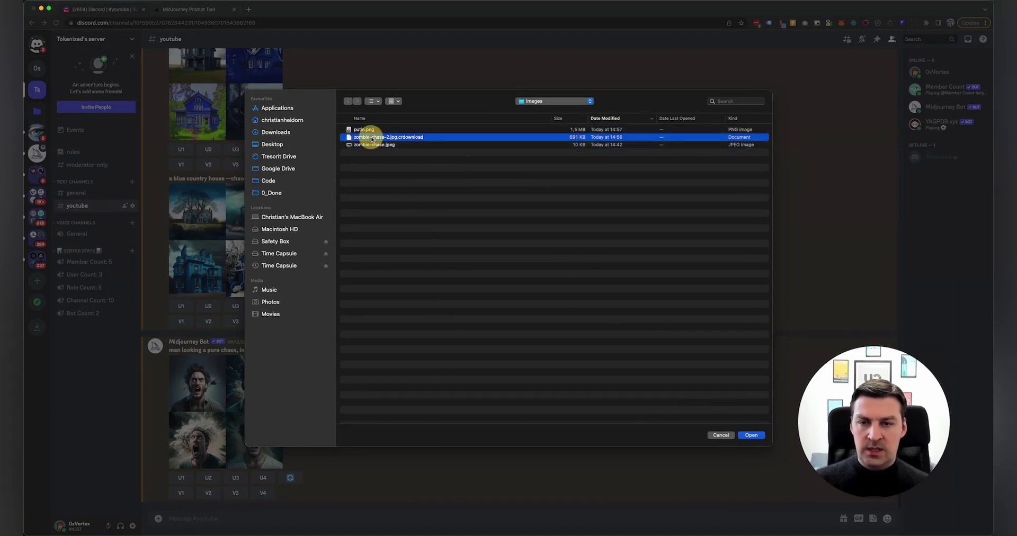
key("space")
key("space")
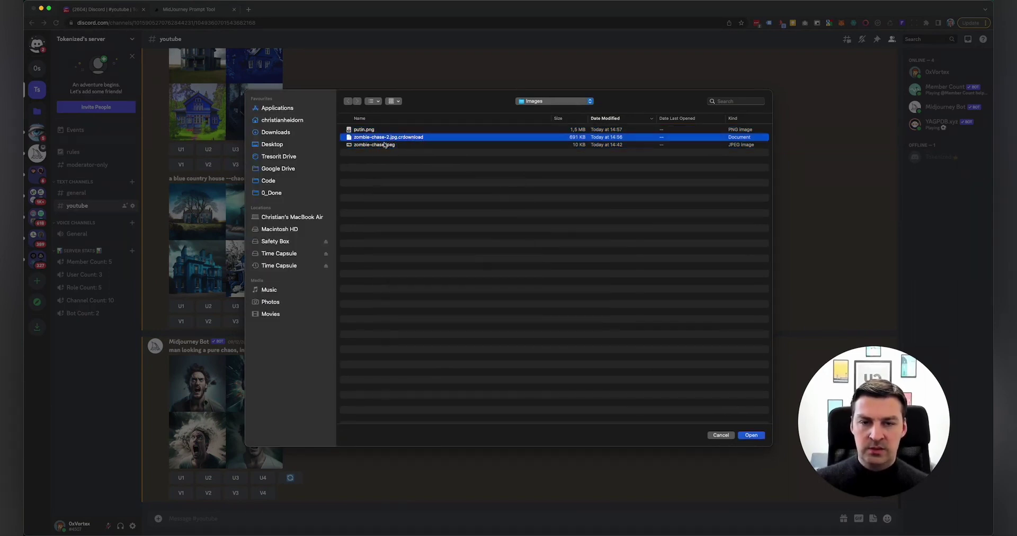
left_click(714, 434)
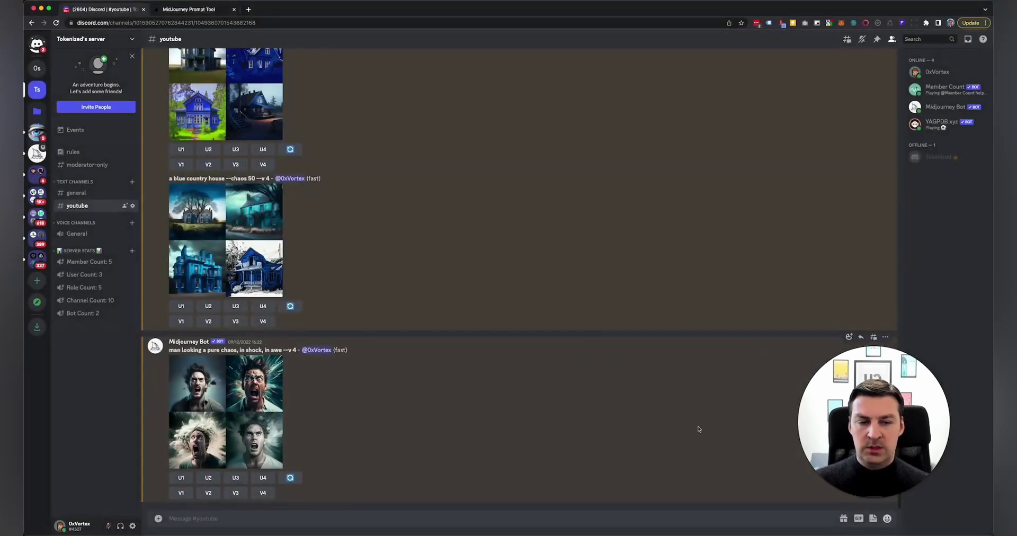
Step: Upload putin.png and zombie-chase.jpeg together and post them in the youtube channel
left_click(158, 518)
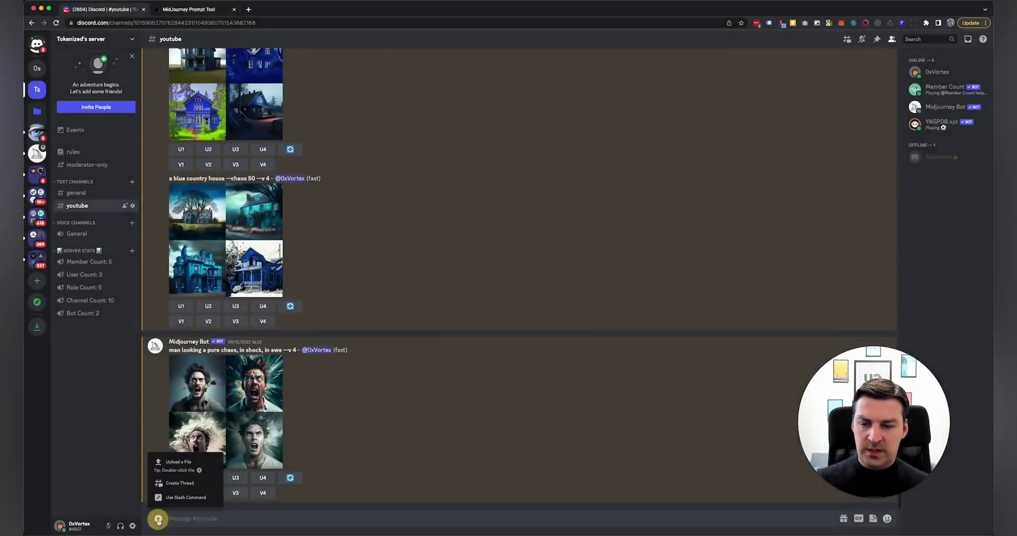
left_click(175, 461)
left_click(374, 130)
left_click(373, 144, "super")
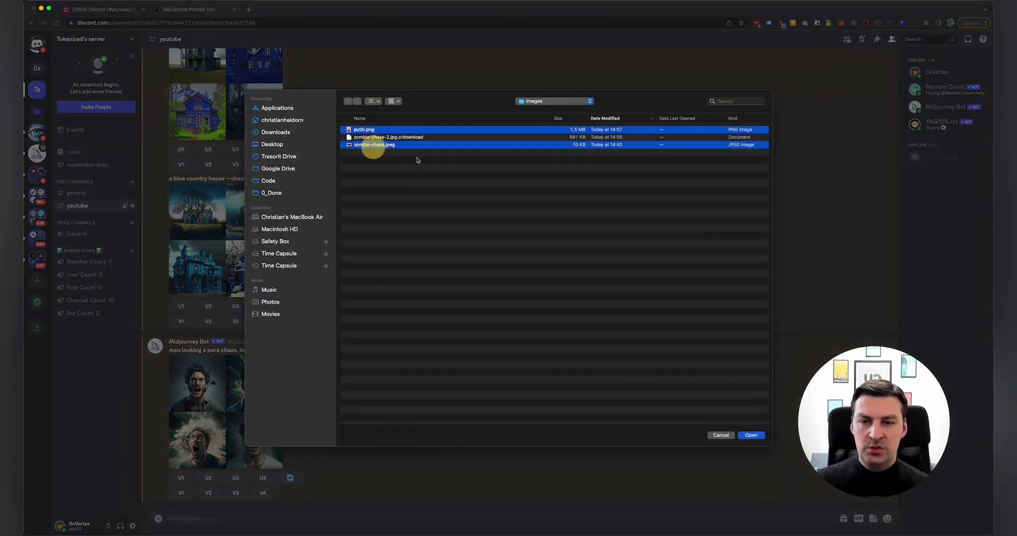
key("Return")
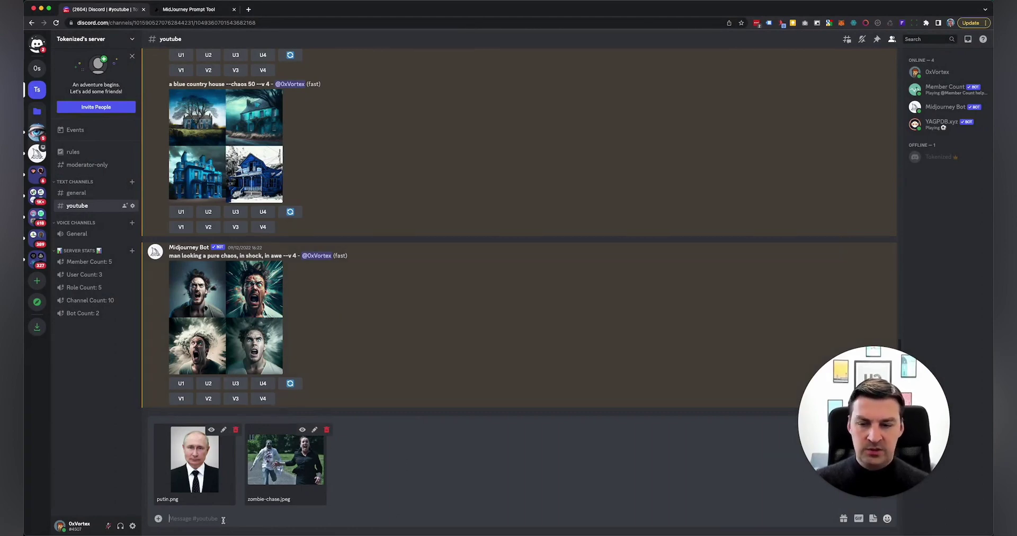
key("Return")
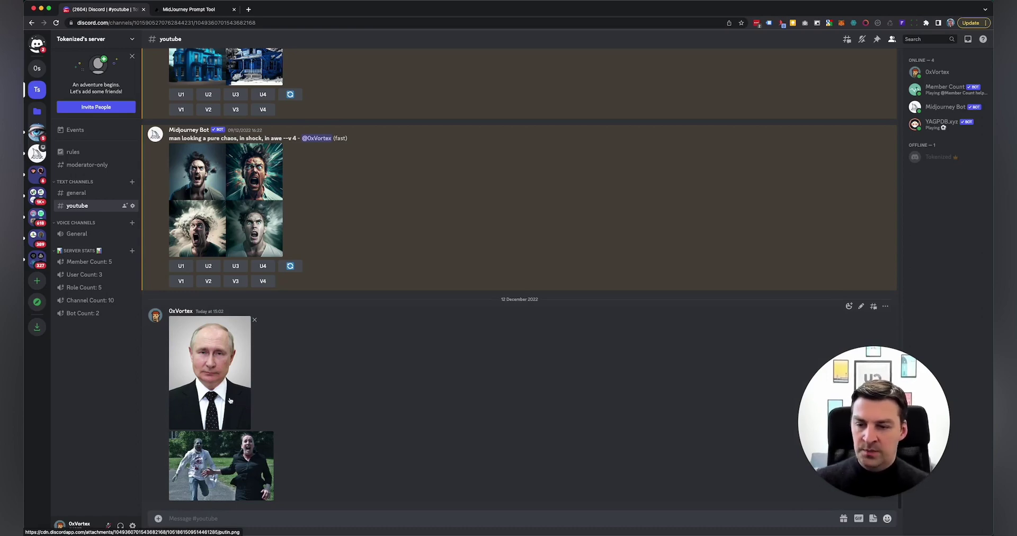
Step: Open the original of the posted putin.png, copy its image address, and close the image page
left_click(213, 366)
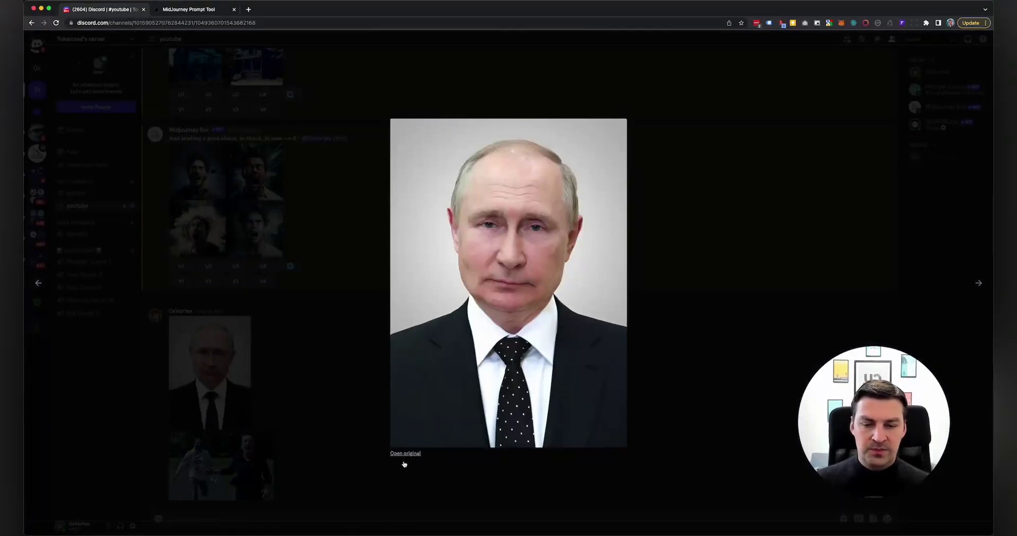
left_click(340, 410)
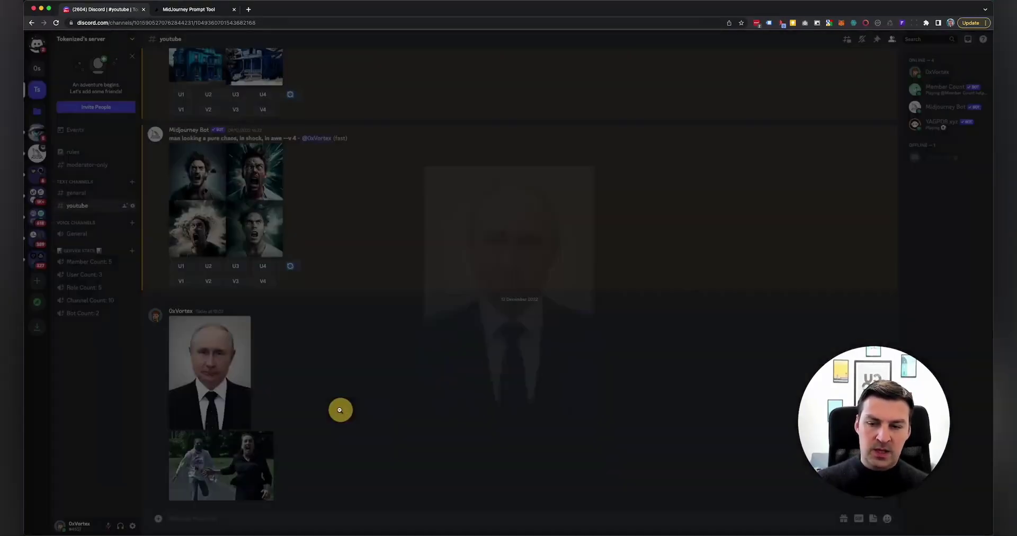
left_click(217, 387)
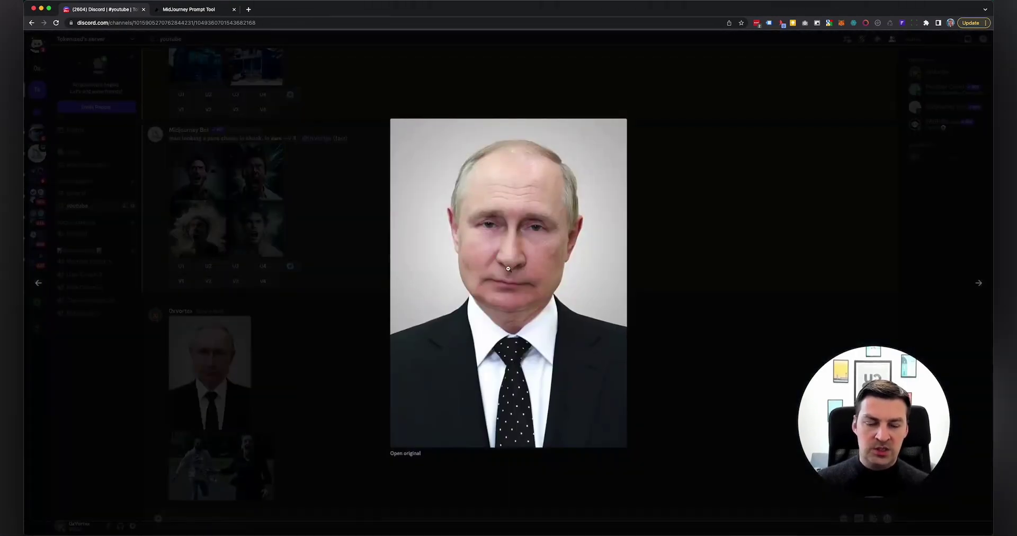
left_click(399, 454)
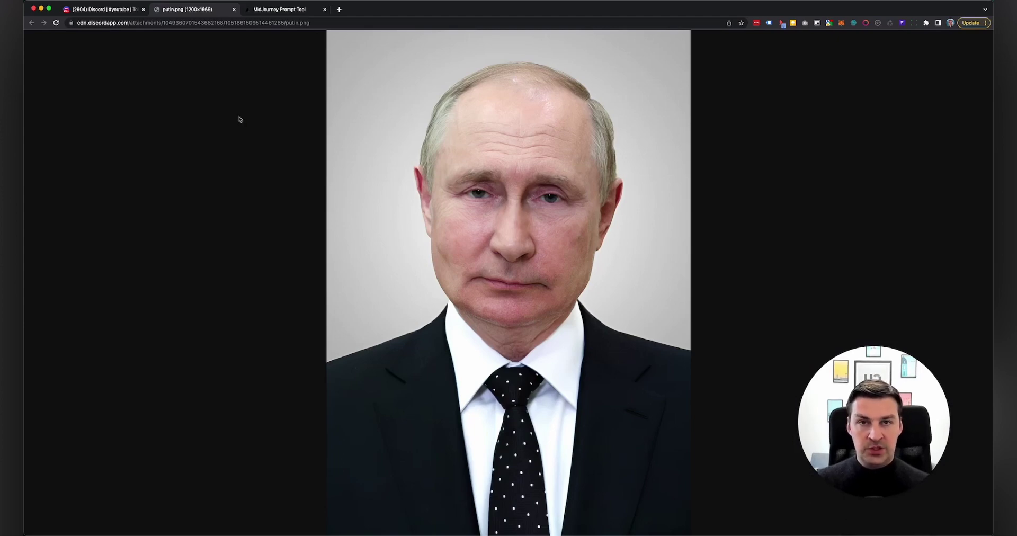
right_click(407, 150)
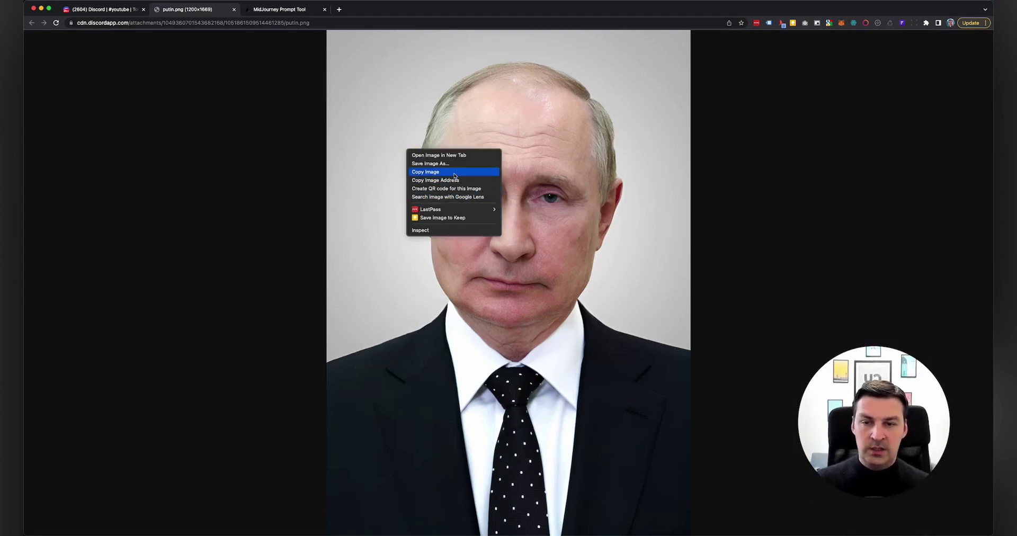
left_click(444, 181)
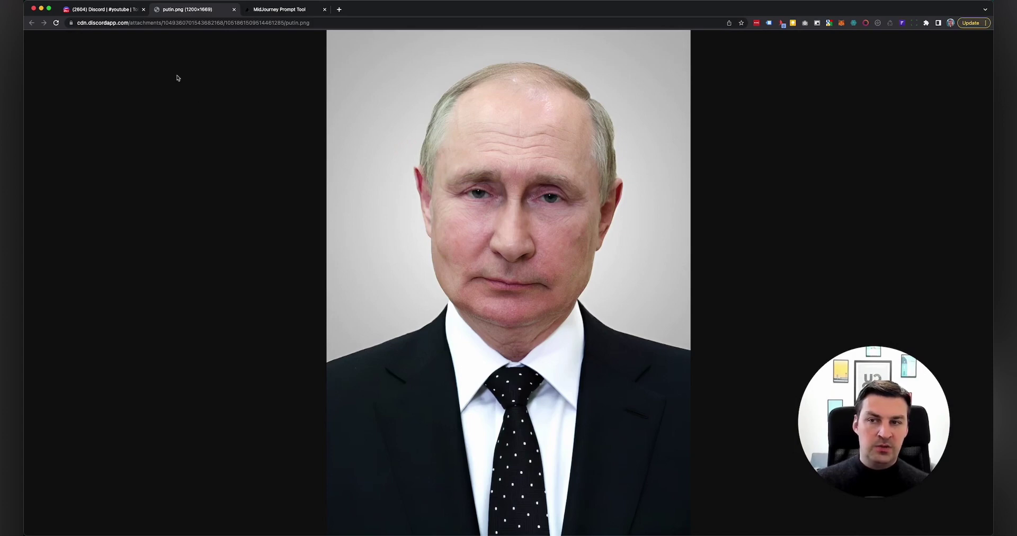
left_click(234, 9)
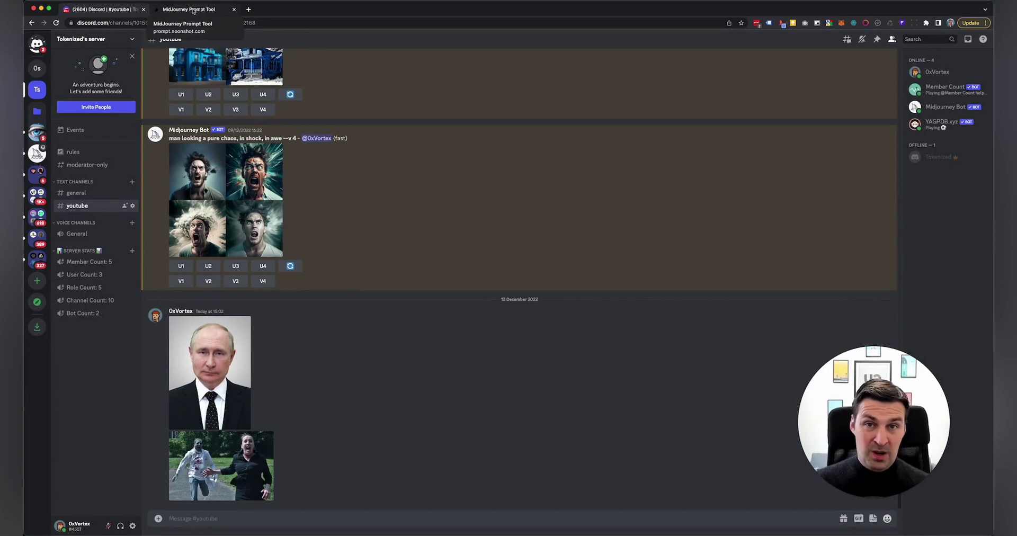
Step: Switch to the MidJourney Prompt Tool page and upload zombie-chase.jpeg from the Images folder in Downloads as the inspiration image
left_click(193, 11)
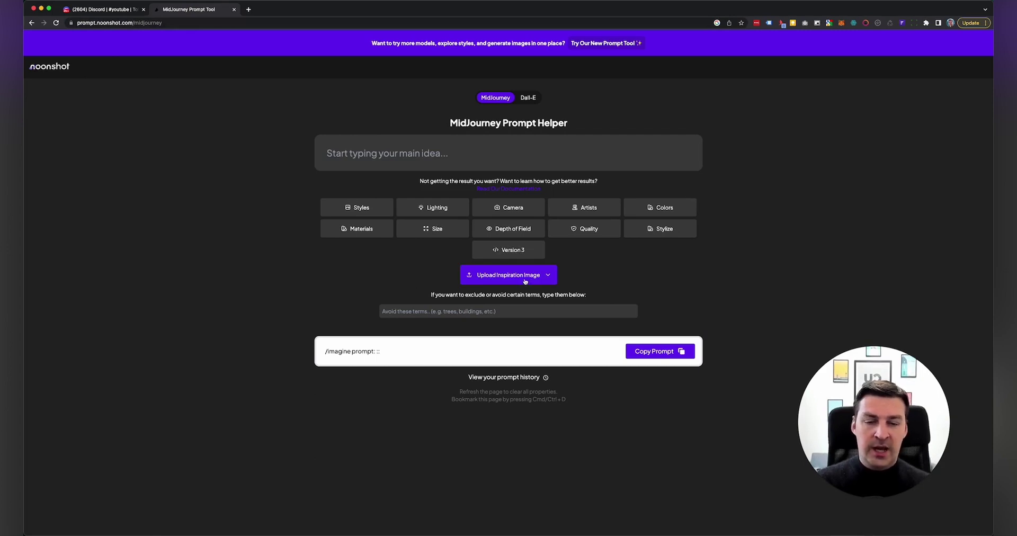
left_click(513, 280)
left_click(517, 333)
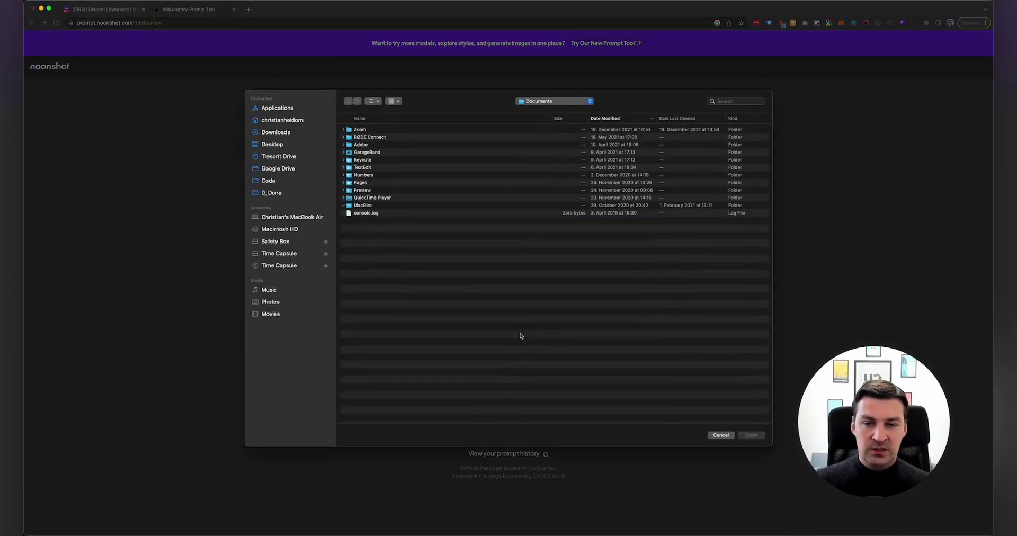
left_click(718, 434)
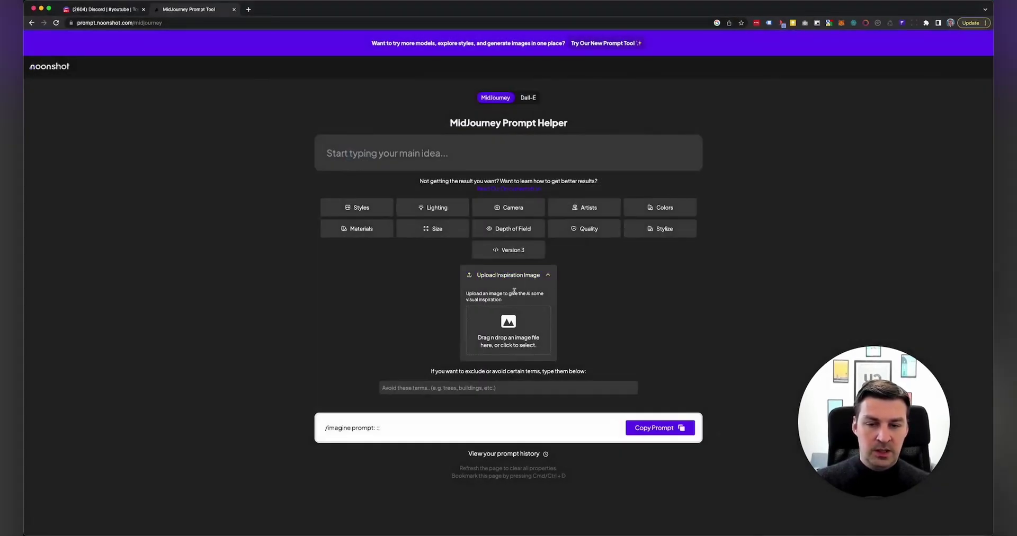
left_click(499, 322)
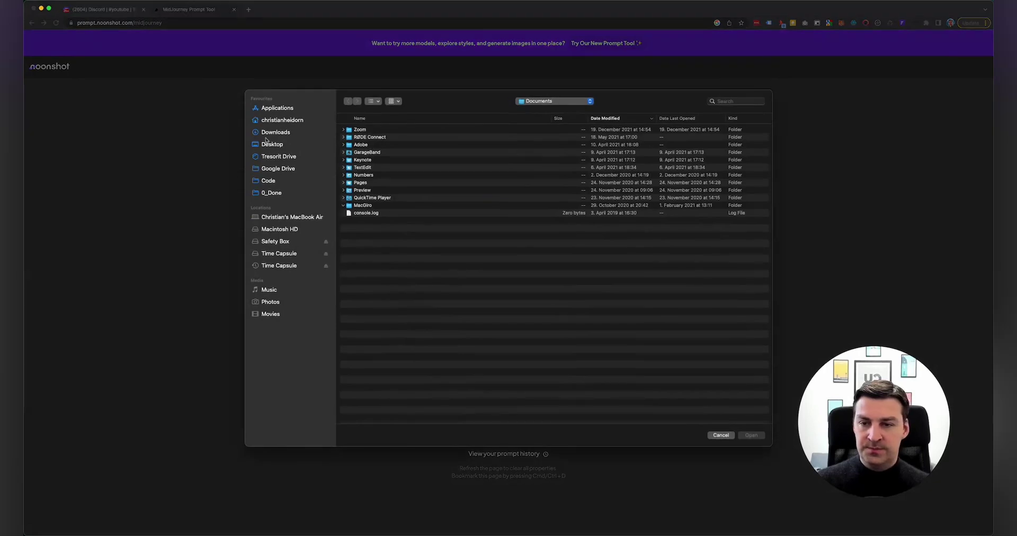
left_click(272, 133)
double_click(364, 131)
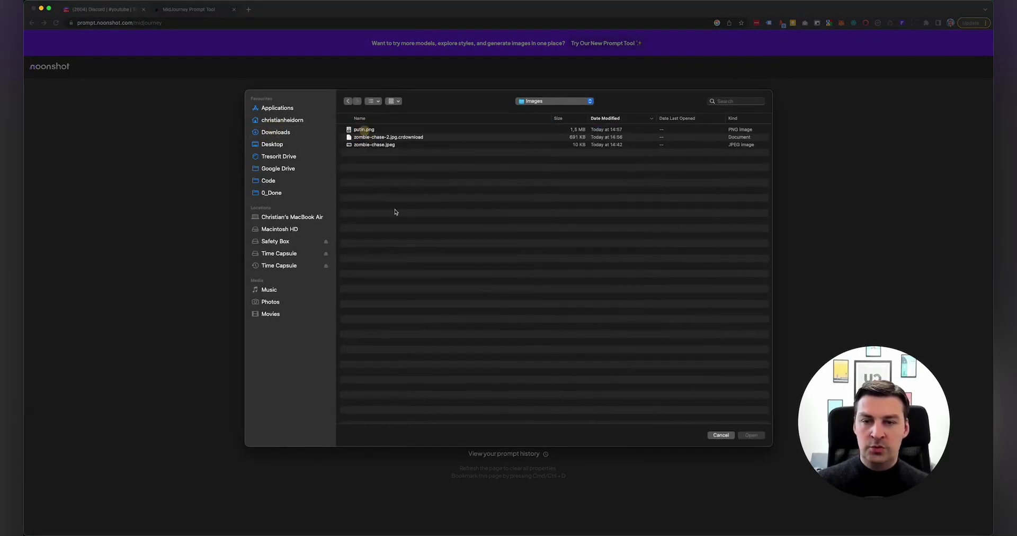
double_click(364, 145)
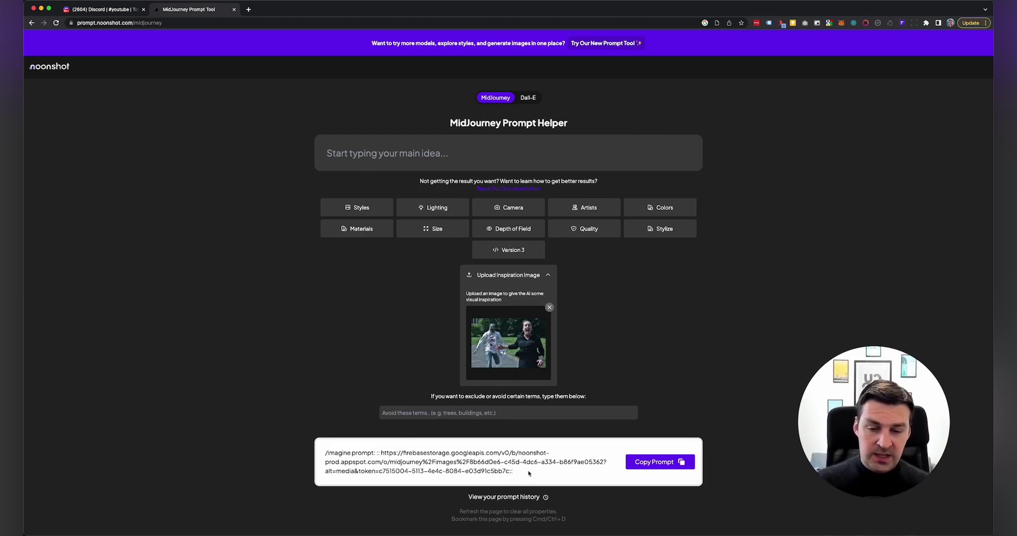
Step: Highlight the generated imagine prompt containing the uploaded image's link, and close the prompt tool page
left_click_drag(528, 473, 317, 444)
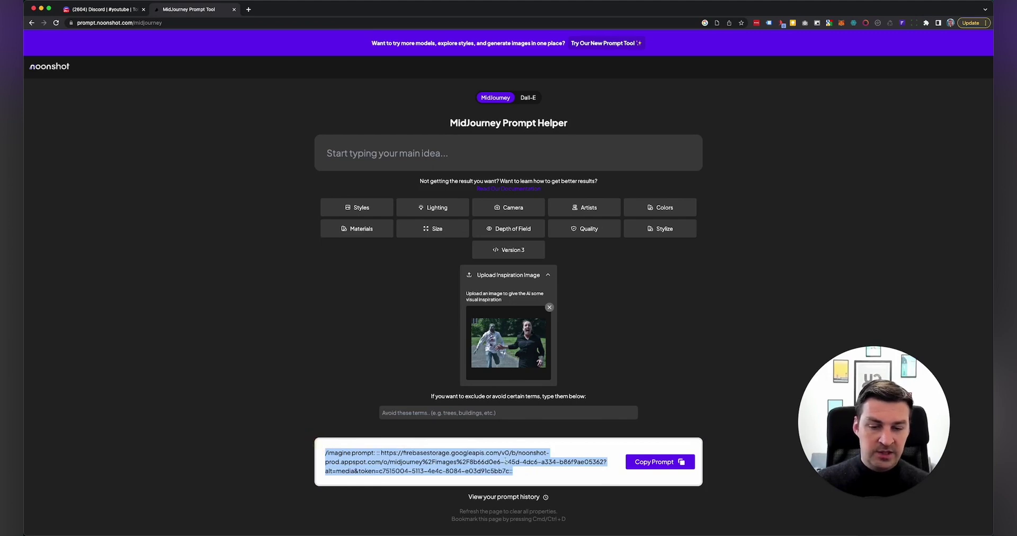
left_click(403, 451)
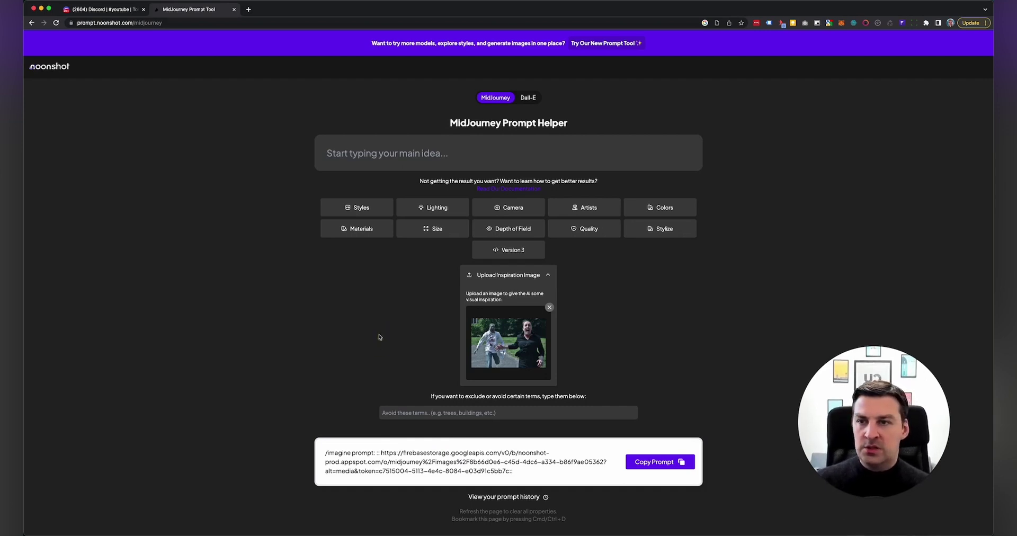
key("super+w")
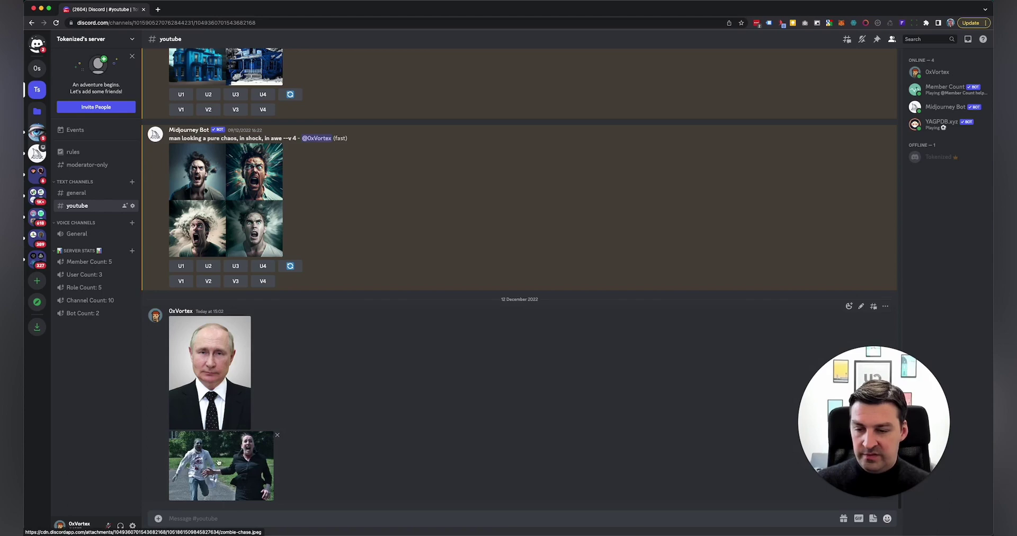
Step: Start an /imagine prompt in the youtube channel and insert the image address of the posted zombie-chase.jpeg
left_click(206, 519)
type("/imagine")
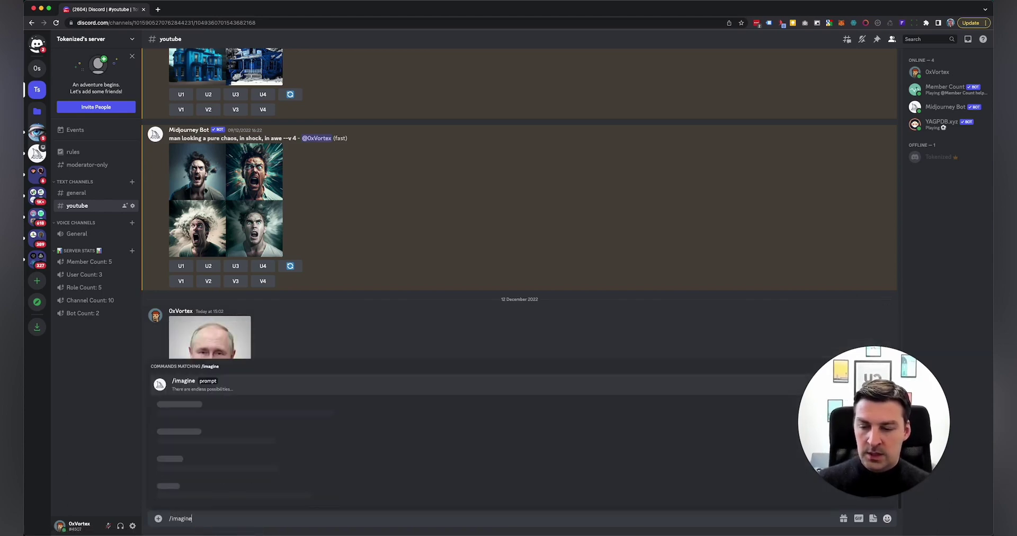
key("Tab")
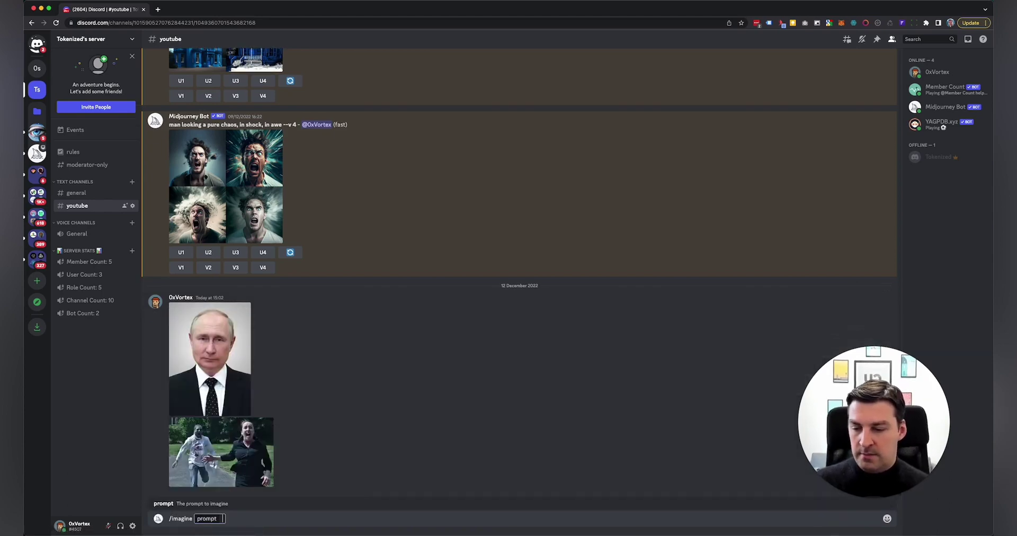
left_click(220, 441)
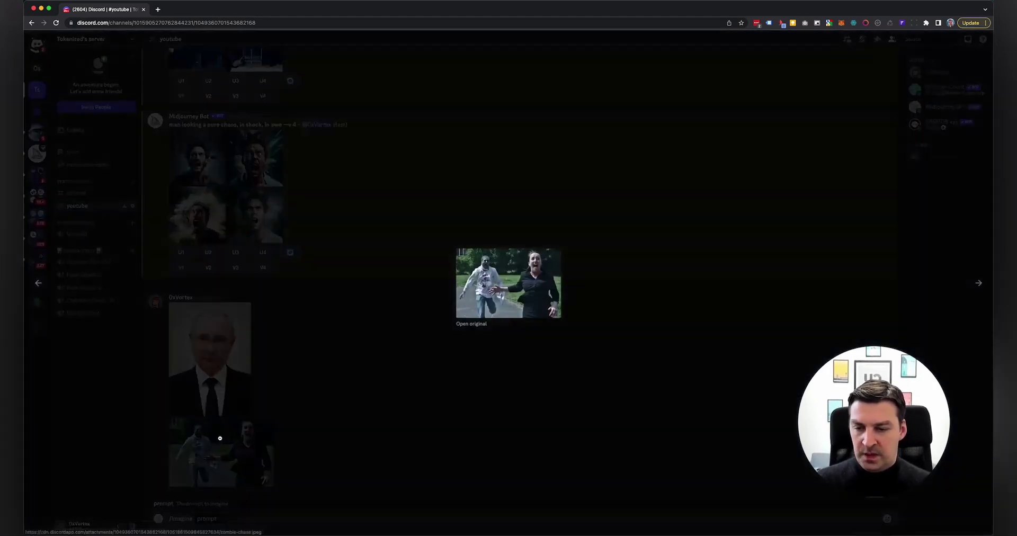
left_click(478, 325)
right_click(498, 262)
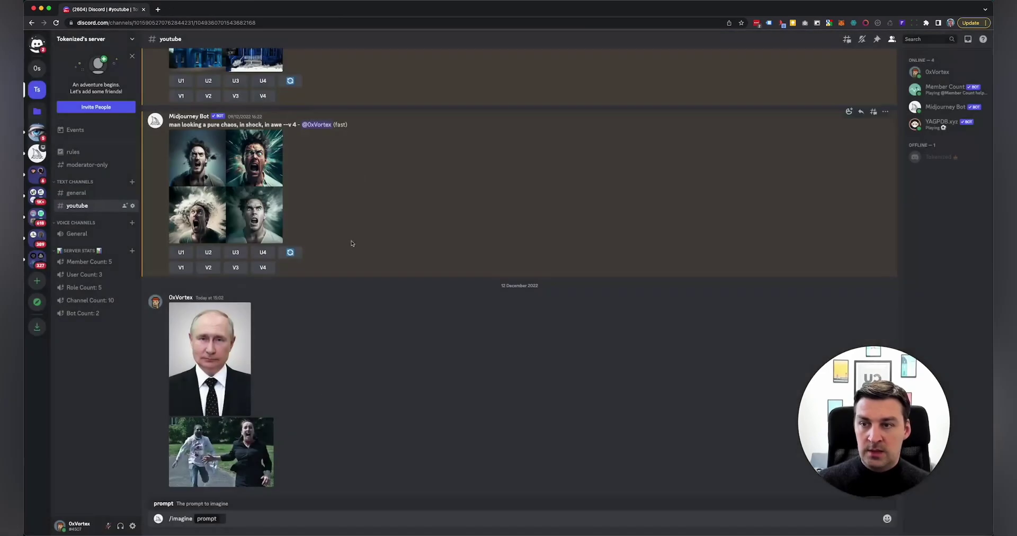
left_click(226, 518)
key("super+v")
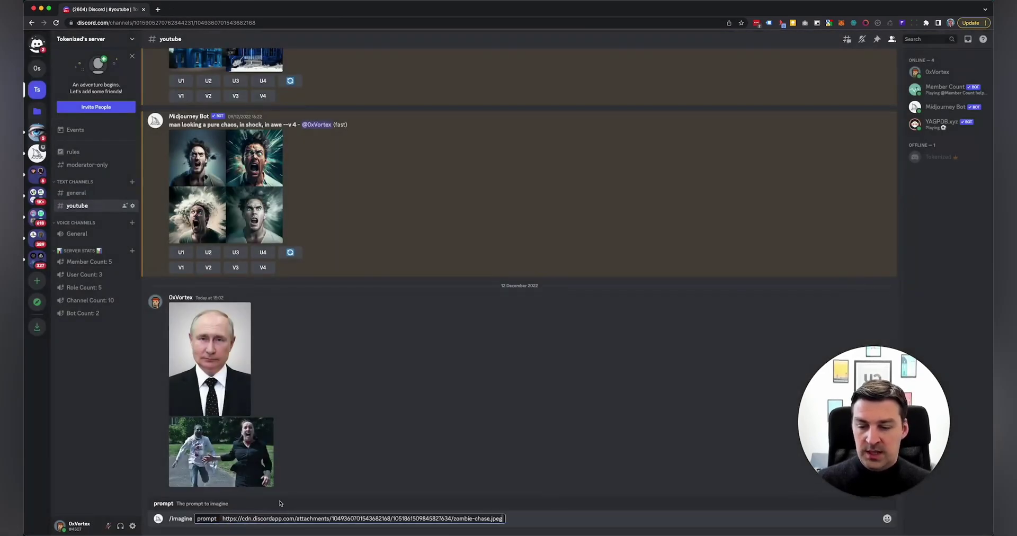
Step: Copy the image address of the posted putin.png and add it after the zombie-chase.jpeg address in the prompt
left_click(227, 354)
right_click(511, 240)
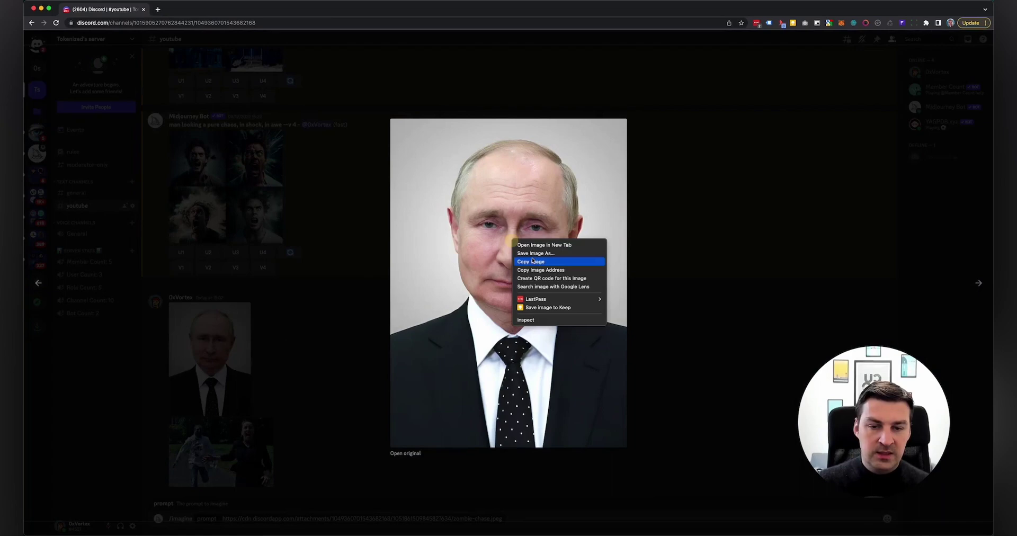
left_click(539, 270)
left_click(293, 295)
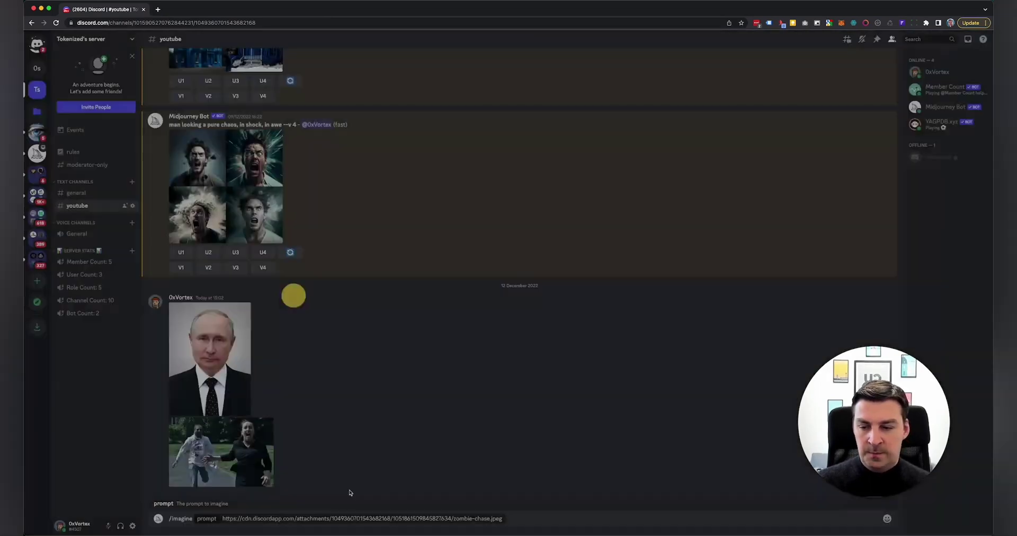
left_click(495, 517)
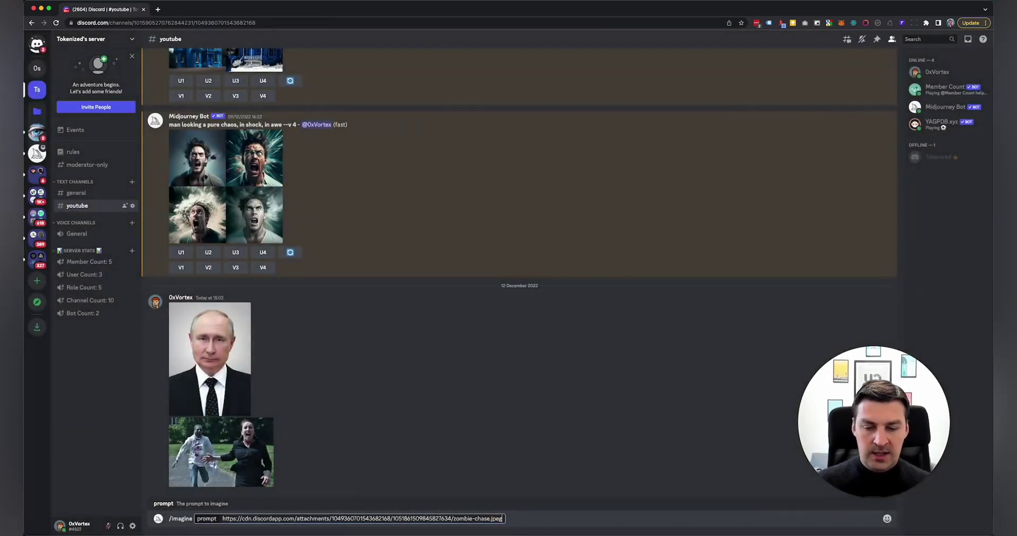
key("super+v")
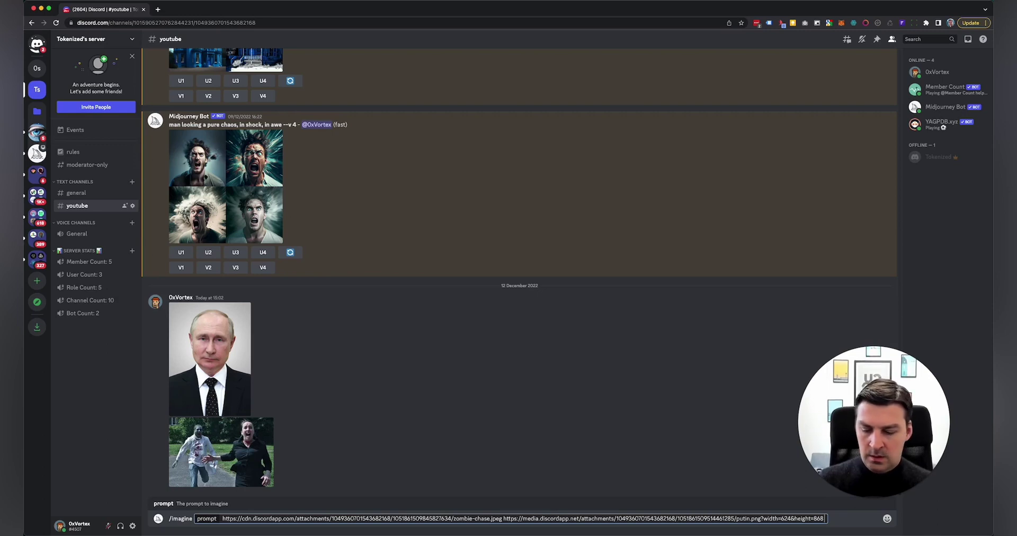
Step: Add the text "vladimir putin being chased by a group of zombies" after the two image addresses and submit the prompt
type("vla")
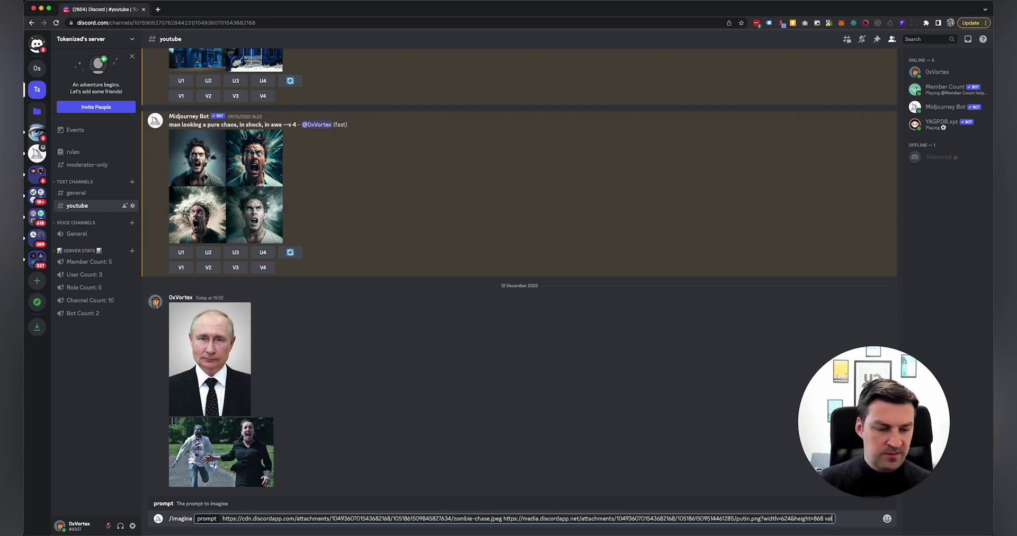
type("dimir")
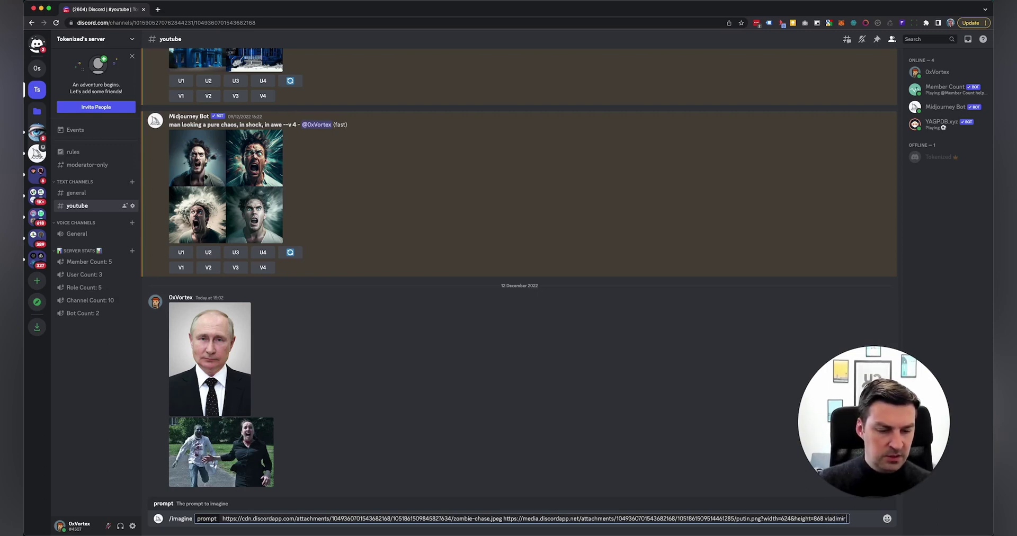
type(" putin b")
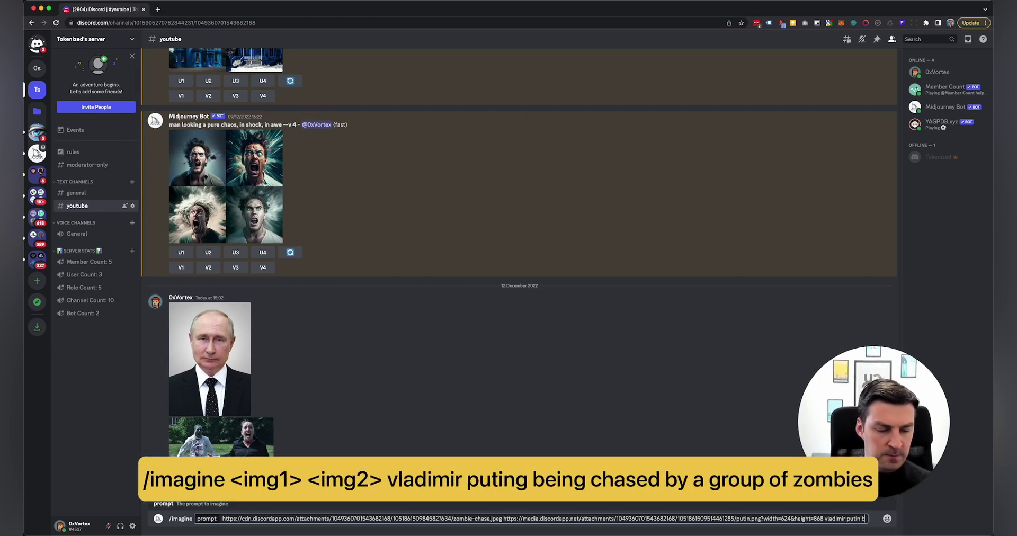
type("eing c")
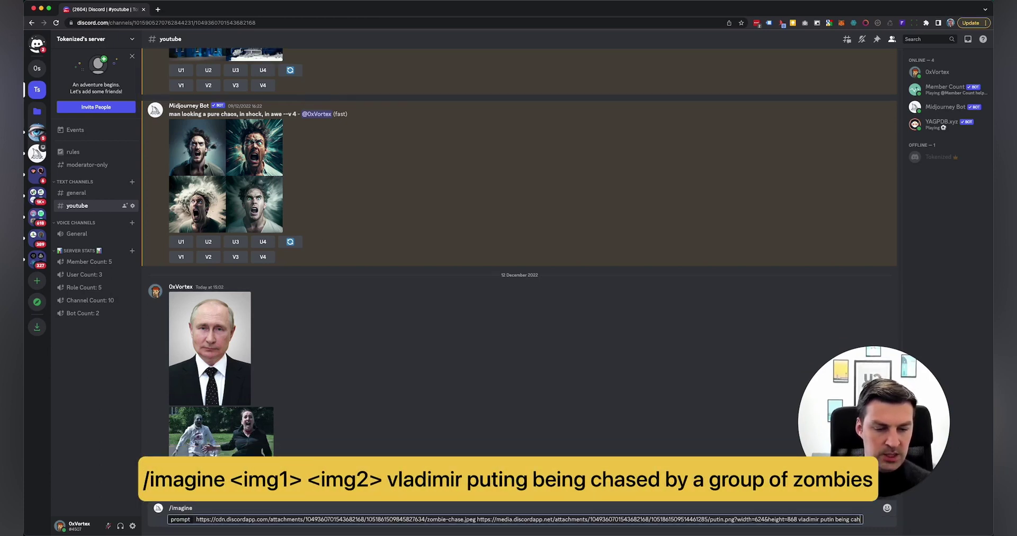
type("hased by a")
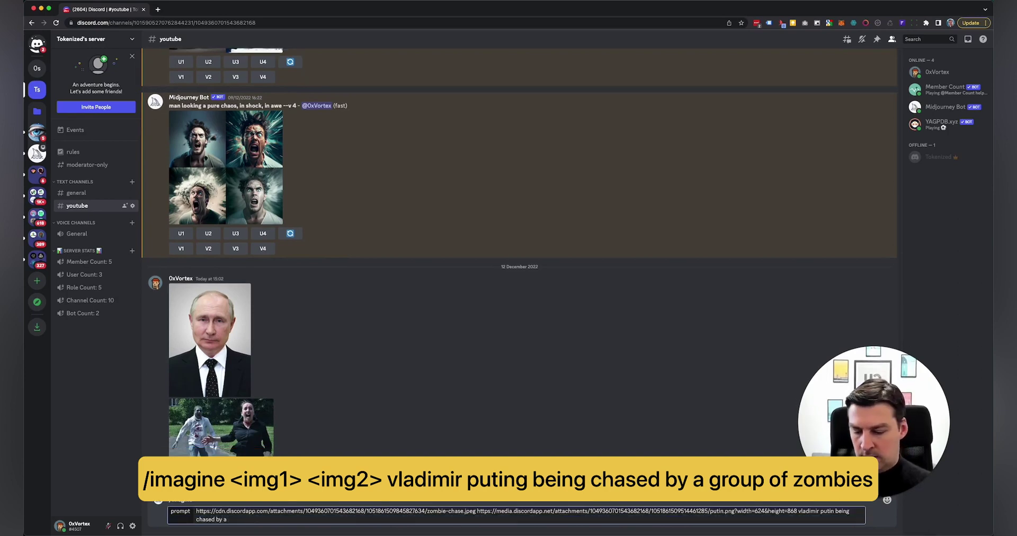
type(" group of zombi")
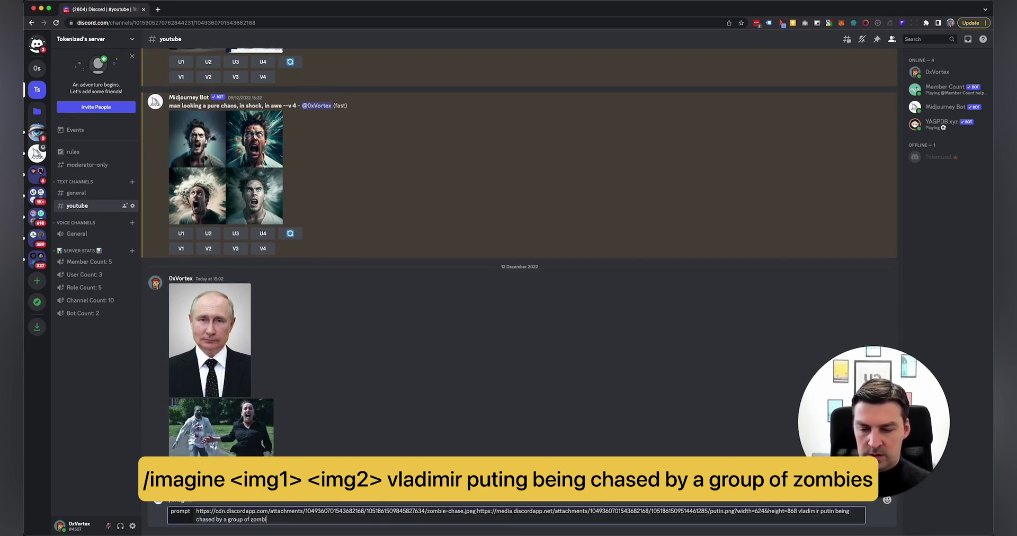
type("es")
key("Return")
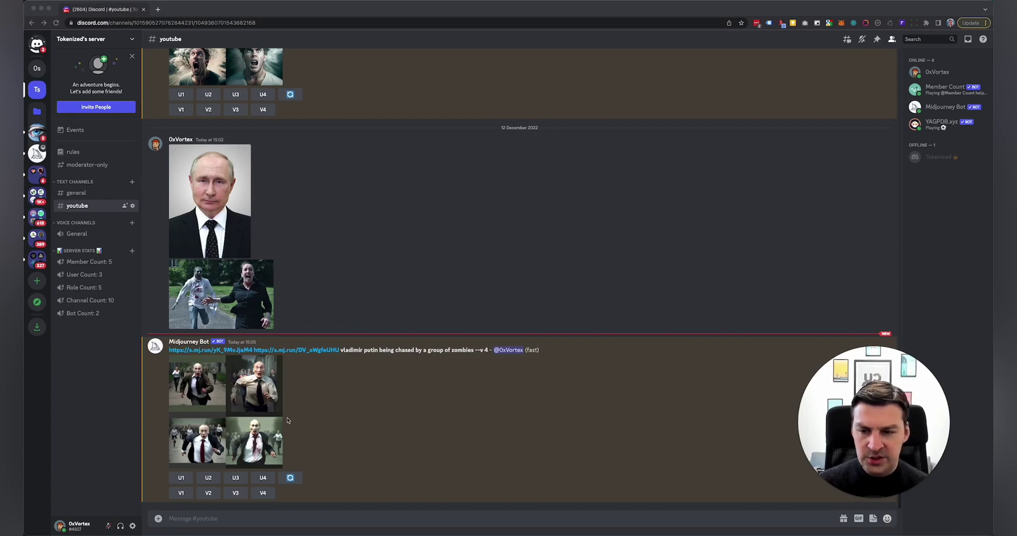
Step: View the generated zombie chase image grid enlarged, close it, and highlight the text part of its prompt
left_click(239, 402)
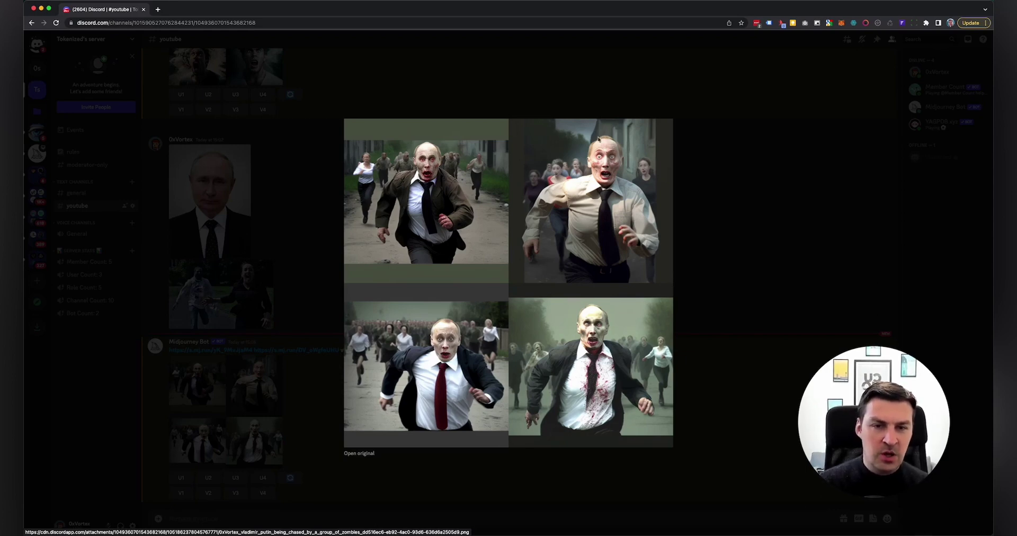
left_click(317, 242)
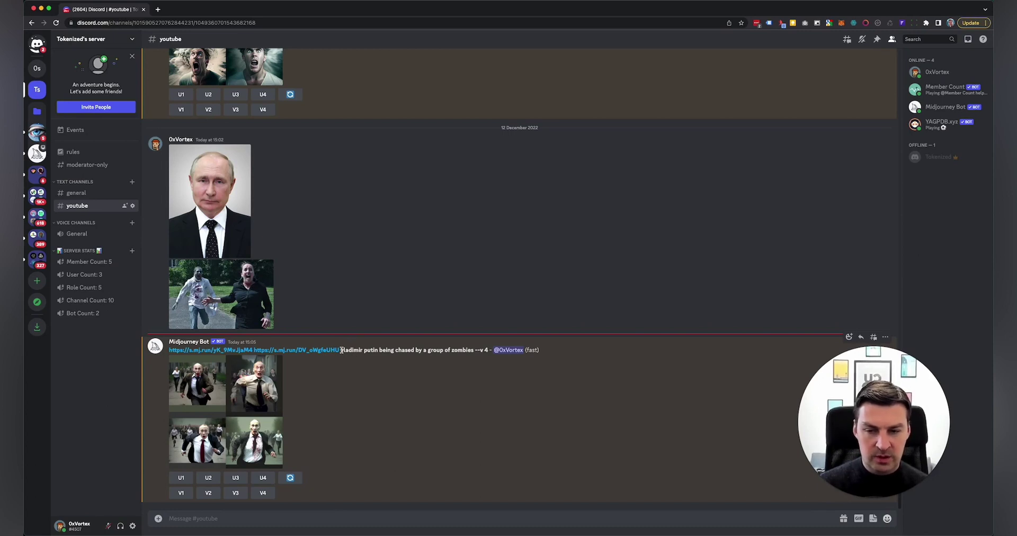
left_click_drag(341, 350, 467, 350)
left_click(371, 350)
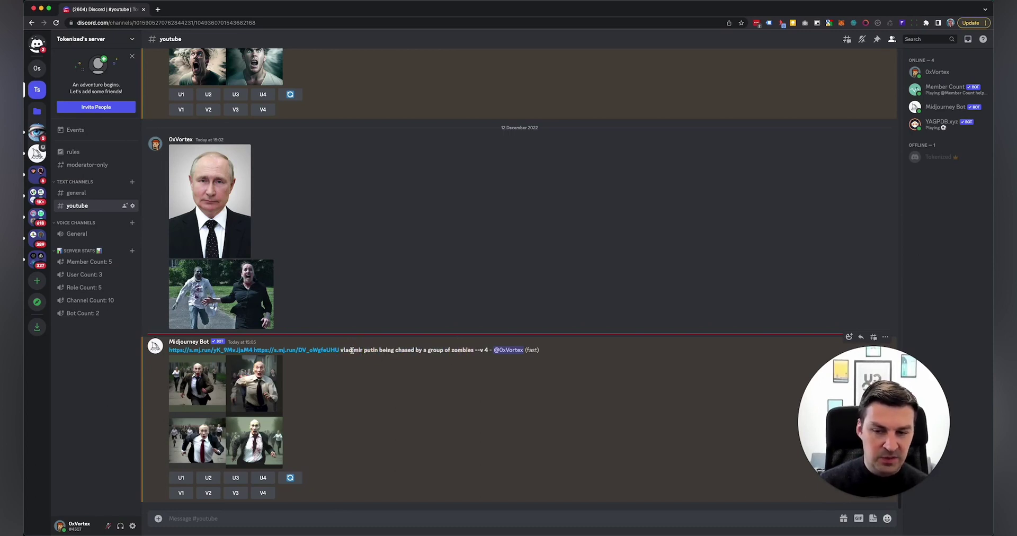
Step: Copy the two shortened image links from the Midjourney Bot result and insert them into a new /imagine prompt
left_click(297, 515)
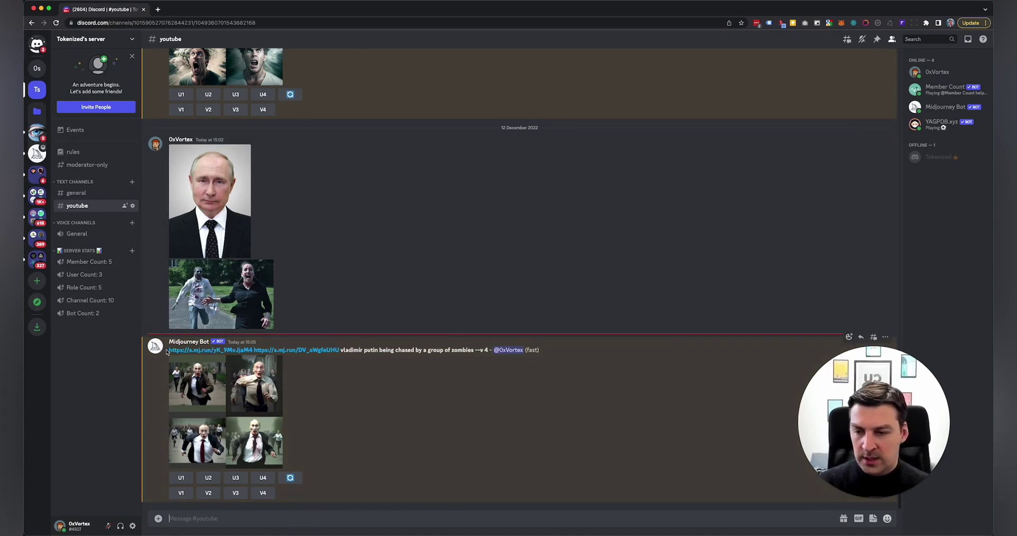
mouse_move(165, 350)
left_mouse_down()
mouse_move(340, 347)
mouse_move(164, 350)
left_mouse_up()
left_click(243, 516)
type("/imagine")
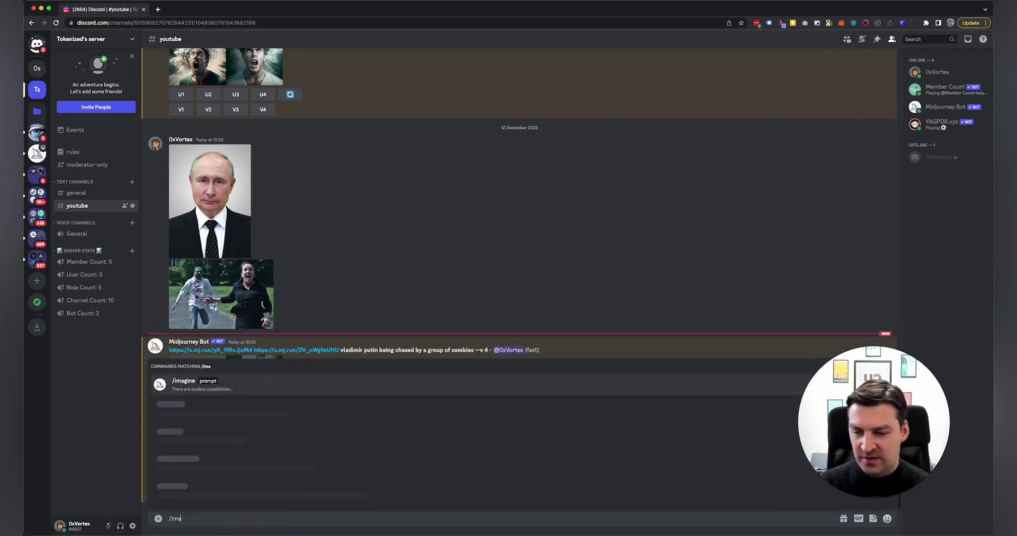
key("Return")
key("super+v")
key("BackSpace")
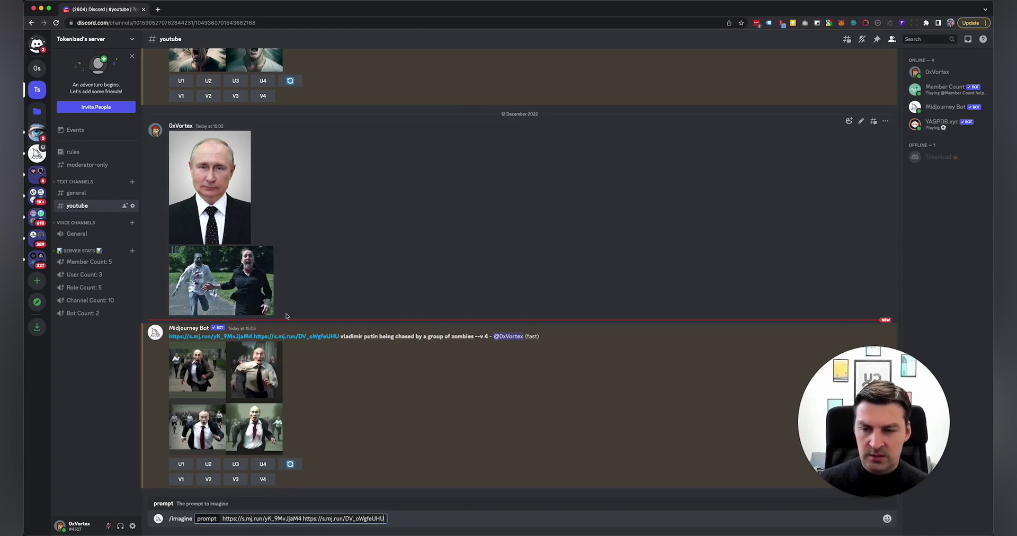
Step: Check the second shortened image link in the result, close its page, and submit the prompt with only the two image links
left_click(281, 338)
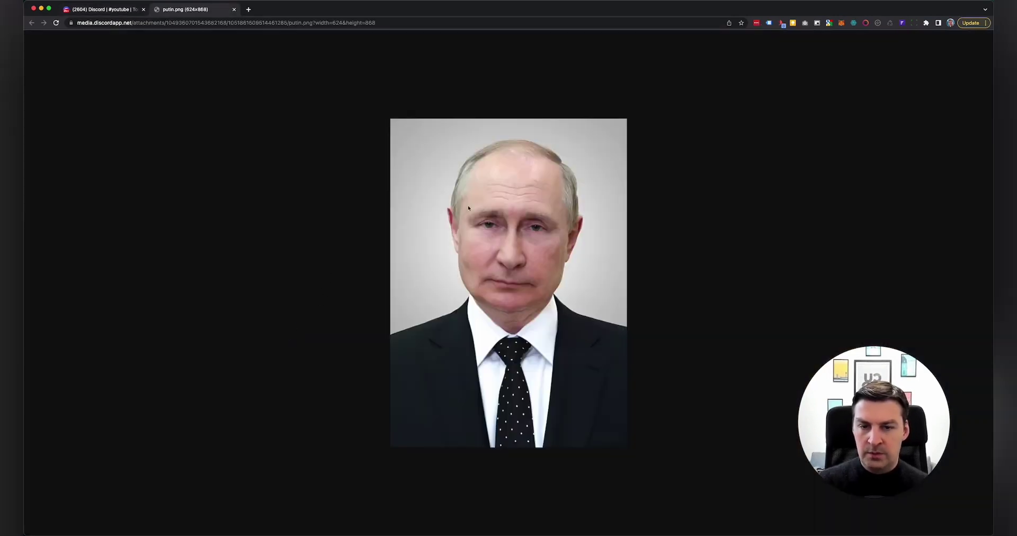
key("super+w")
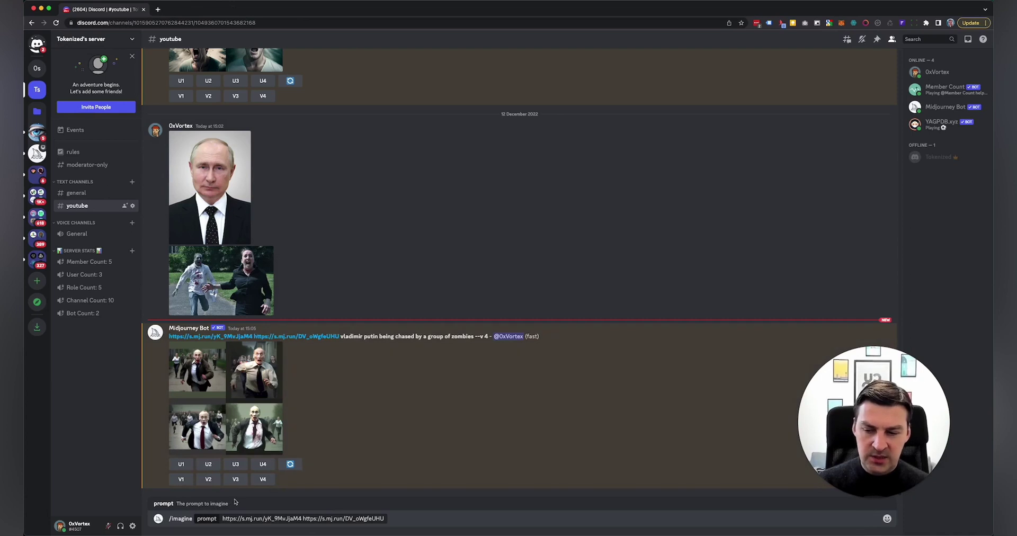
left_click(374, 519)
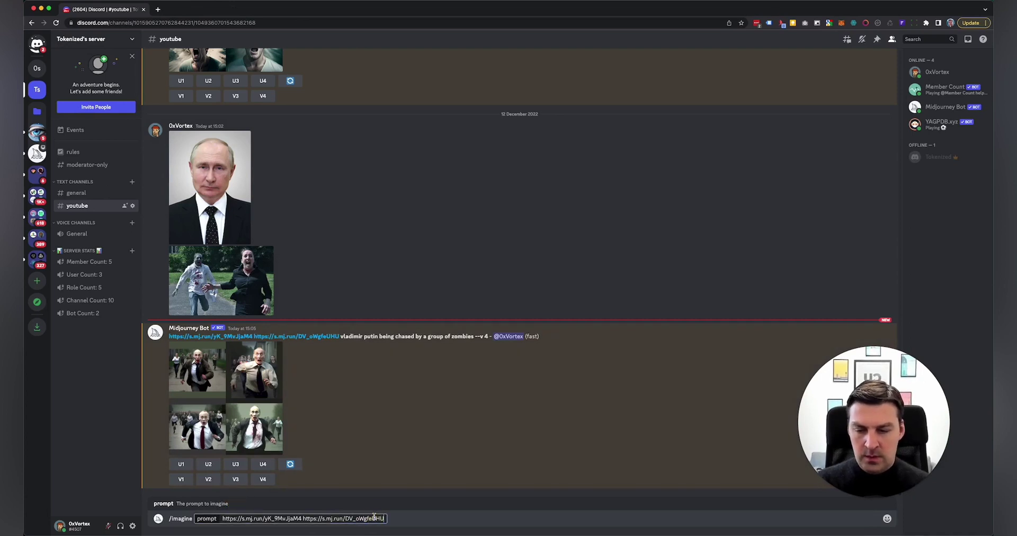
key("Return")
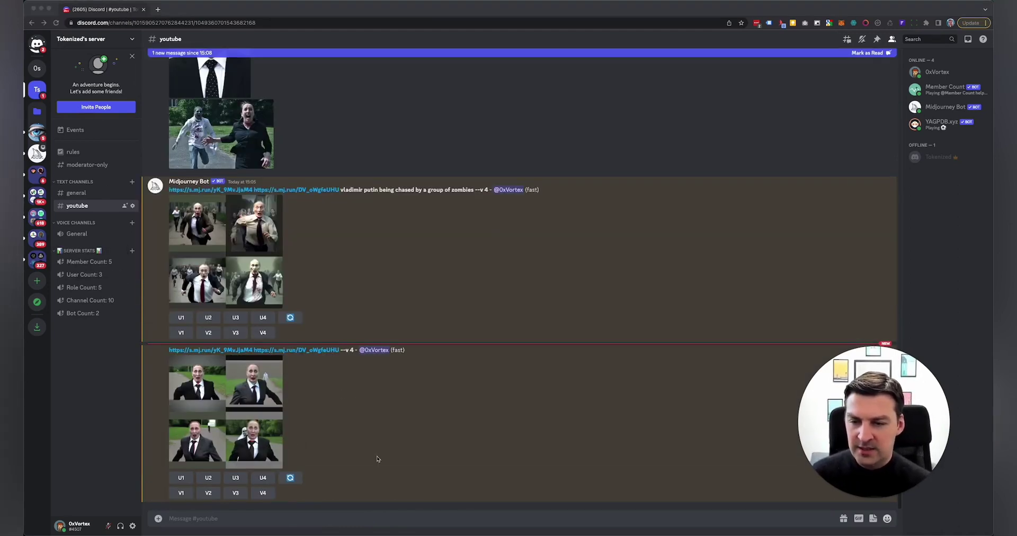
Step: View the image grid generated from only the two image links enlarged and close it
left_click(244, 405)
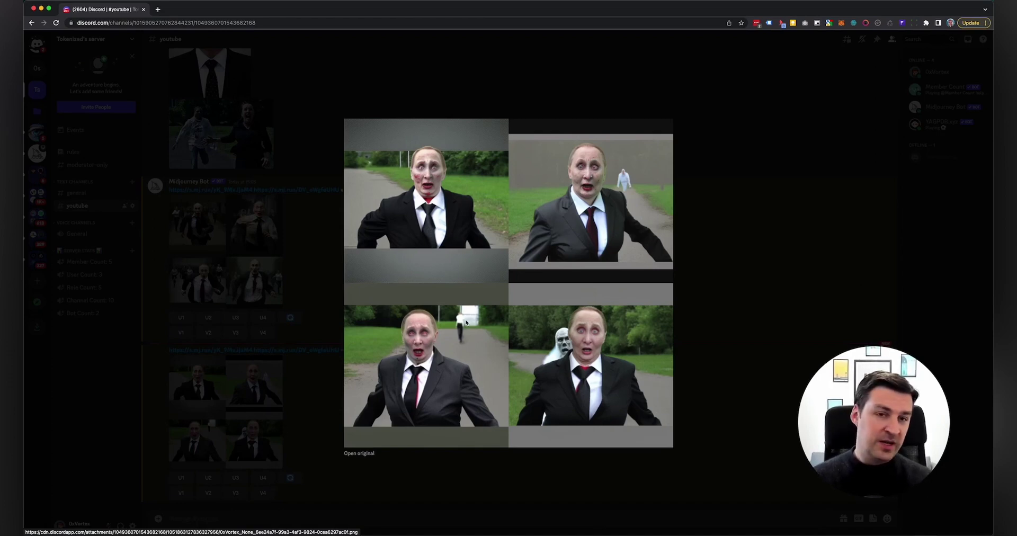
left_click(768, 247)
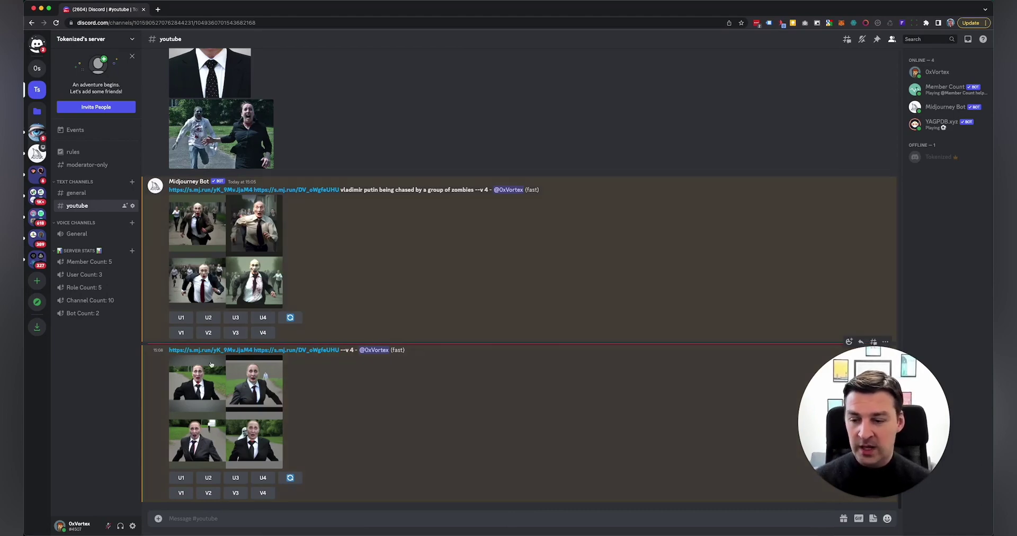
left_click(158, 519)
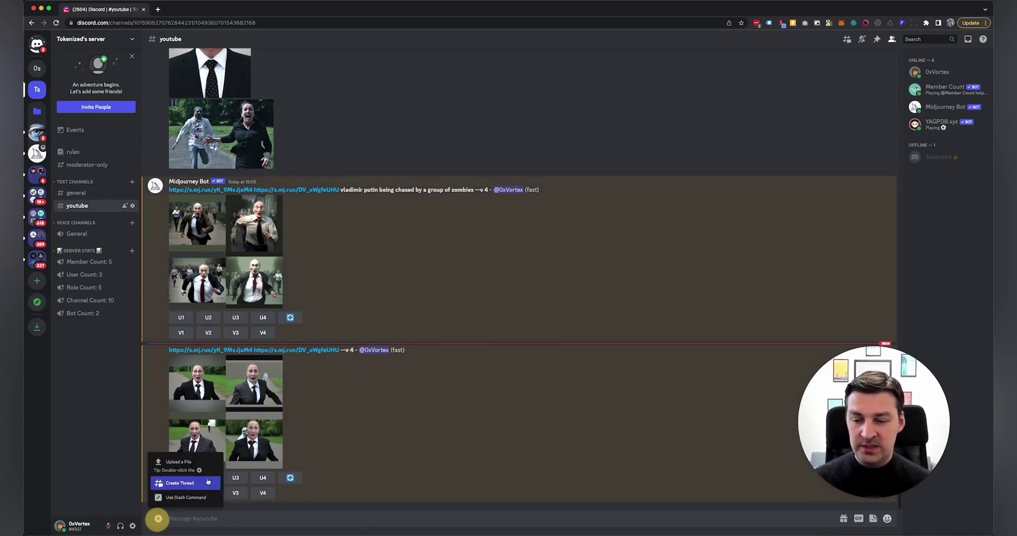
left_click(178, 468)
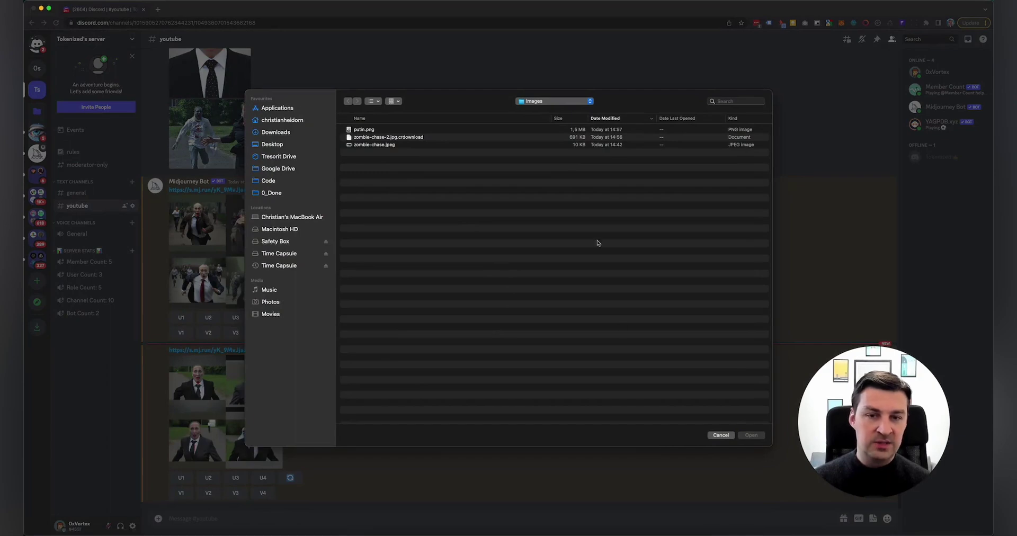
left_click(720, 434)
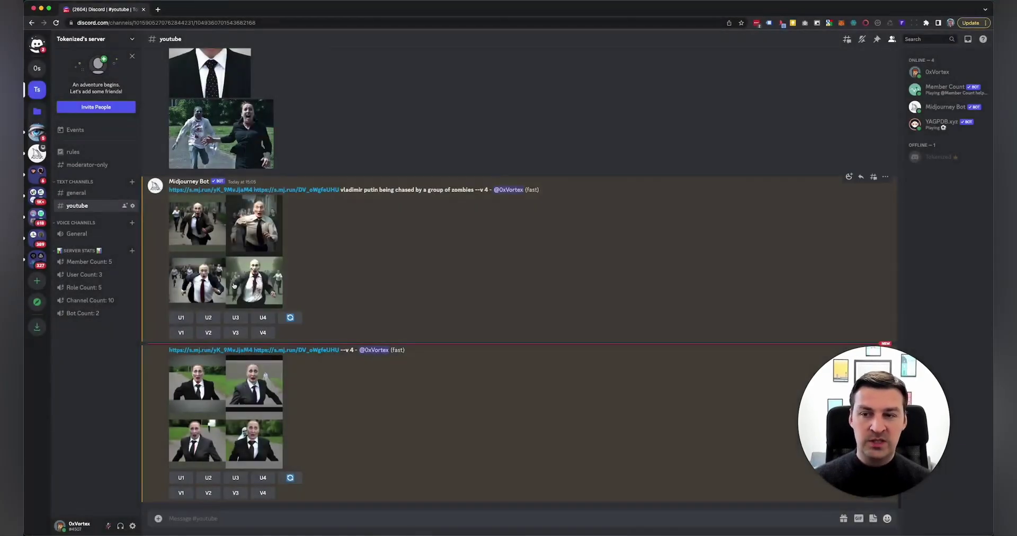
Step: Open the original of the uploaded portrait putin.png, copy its image address, and return to the channel's message field
scroll(217, 233, "up", 3)
left_click(212, 194)
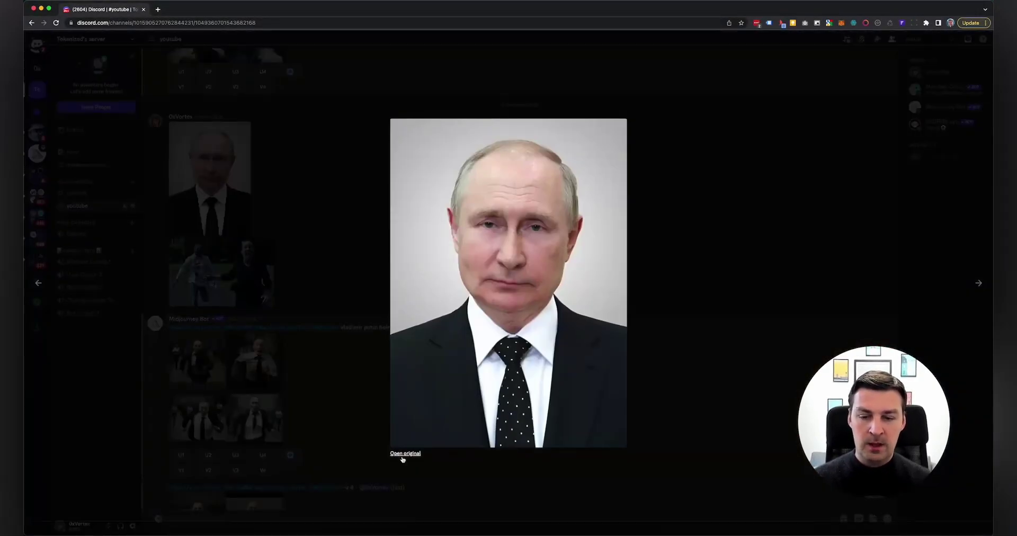
left_click(400, 454)
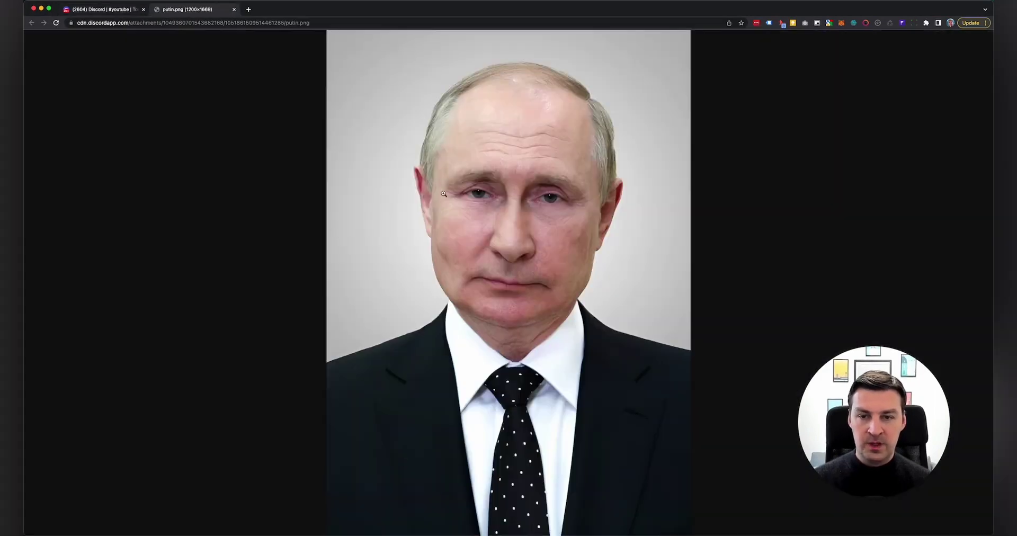
right_click(444, 192)
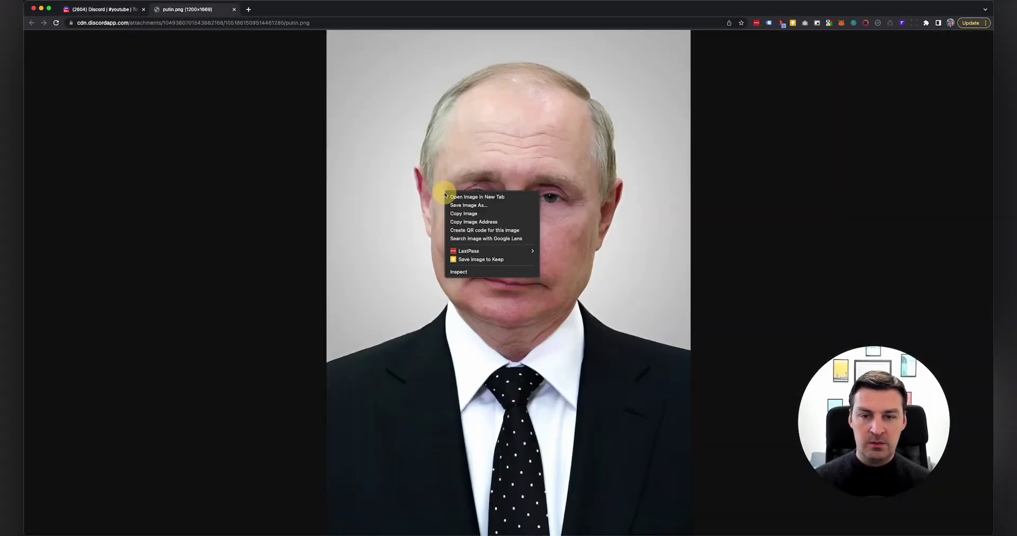
left_click(493, 222)
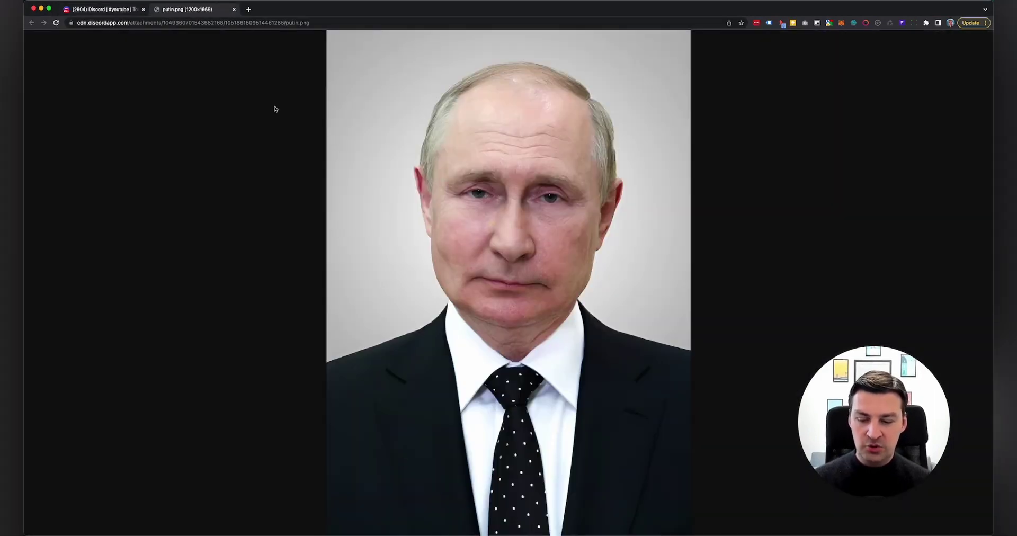
key("super+w")
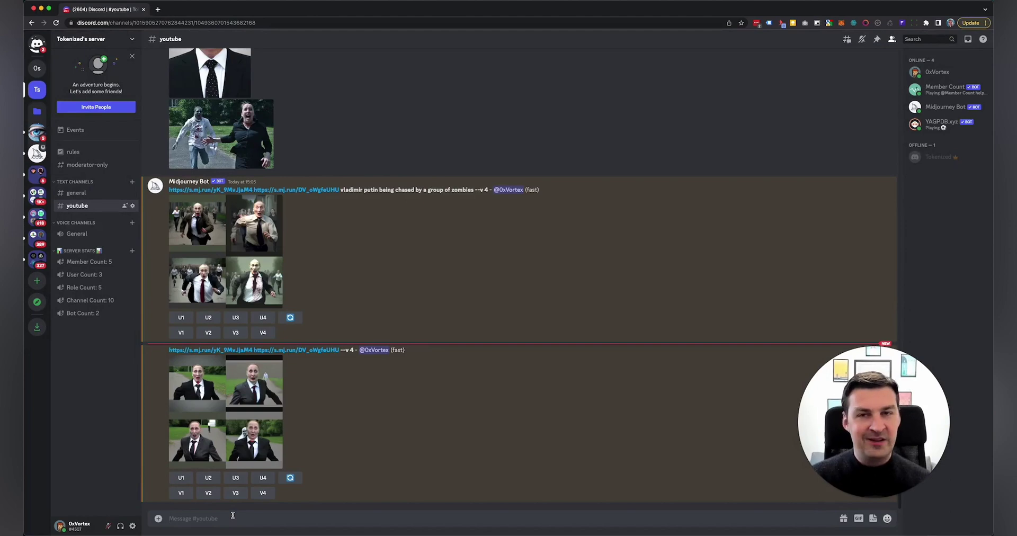
left_click(233, 515)
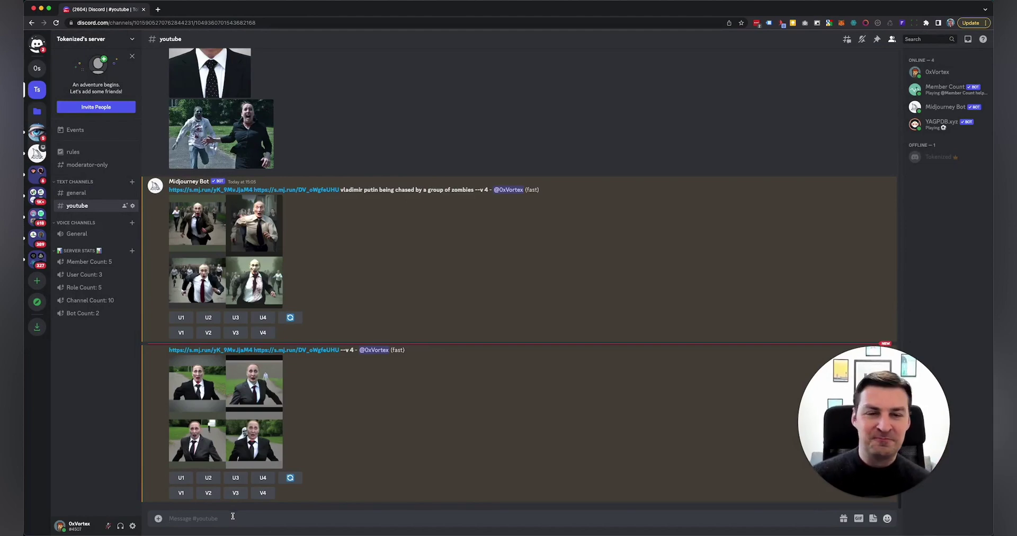